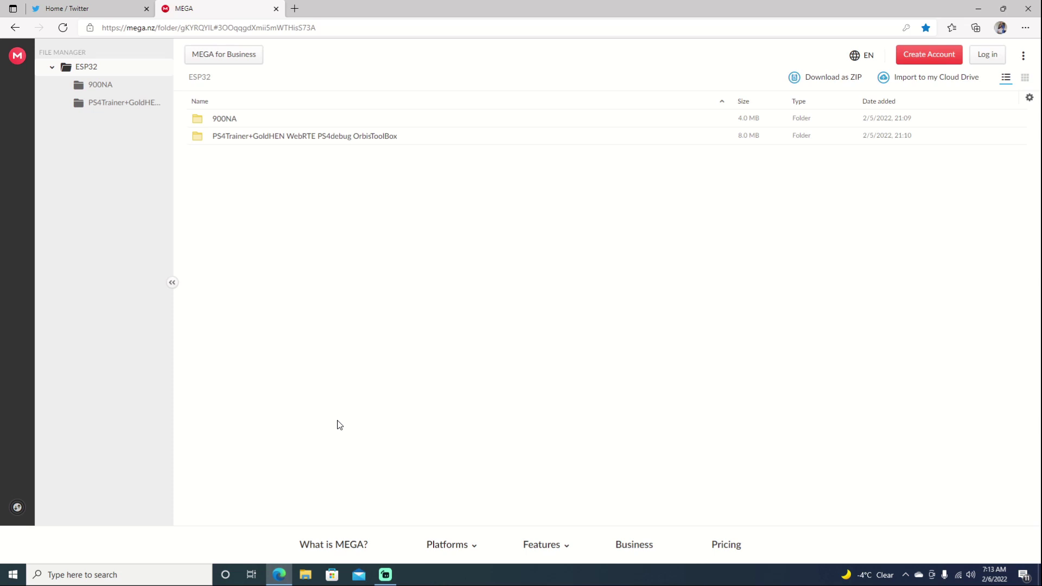
# - In MEGA's PS4Trainer folder, download ESP32S2_PS4Trainer_900NA_without_cache.bin with Standard Download
pyautogui.doubleClick(220, 137)
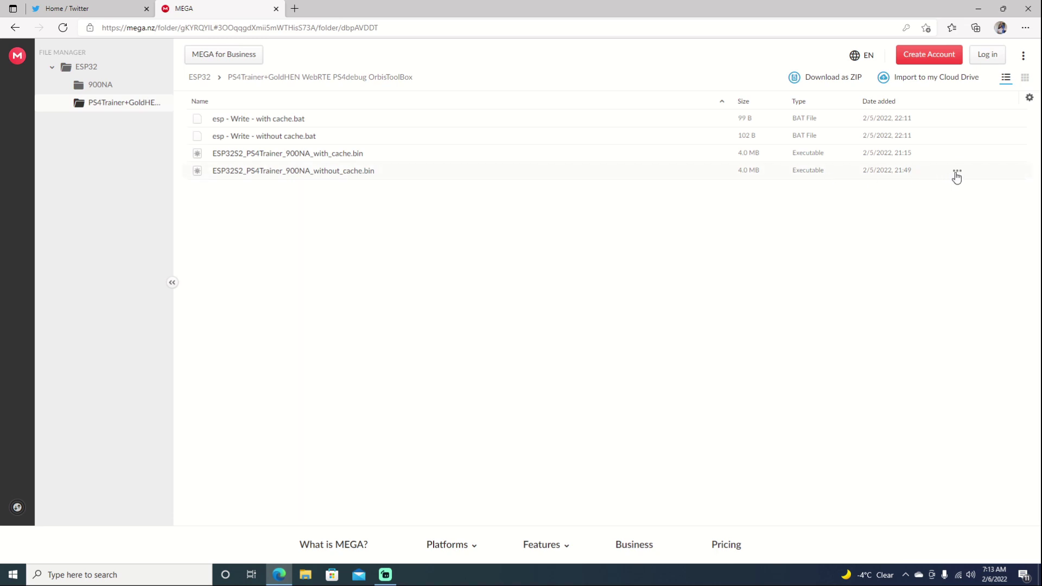
pyautogui.click(957, 170)
pyautogui.moveTo(942, 217)
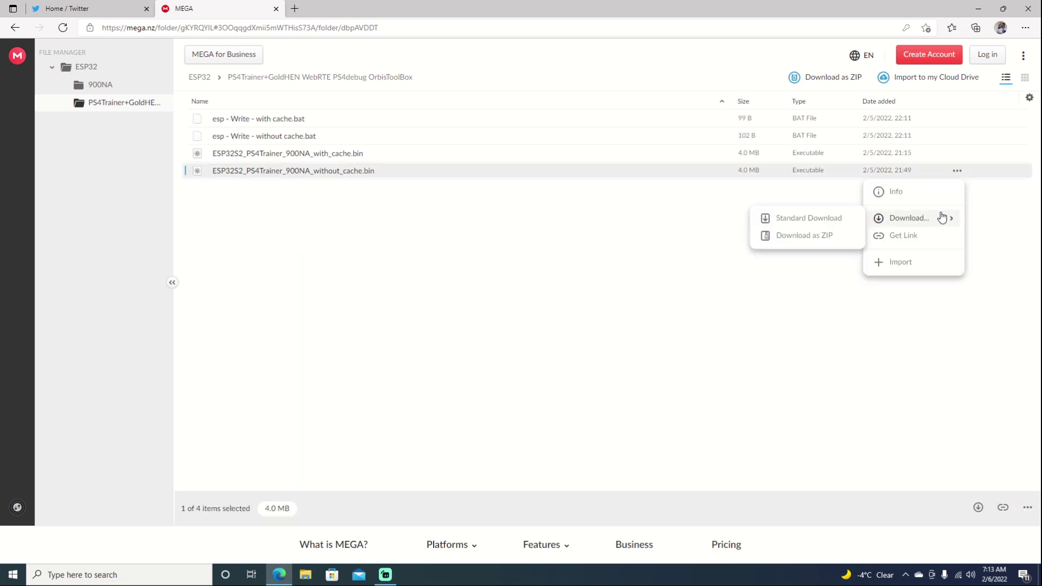
pyautogui.click(816, 225)
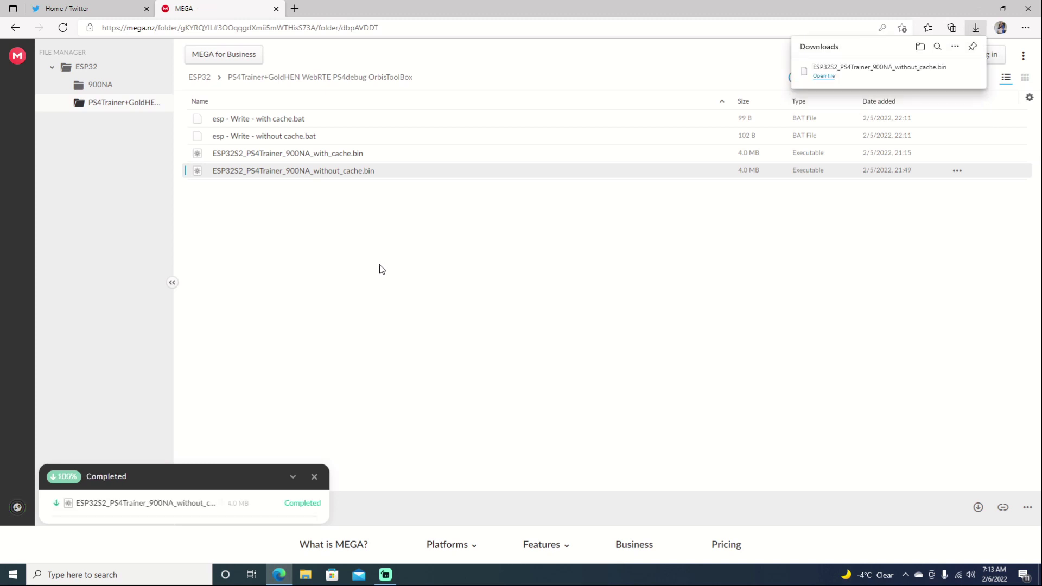
# - Place the downloaded firmware file on the desktop beside the NodeMCU-PyFlasher shortcut
pyautogui.click(279, 575)
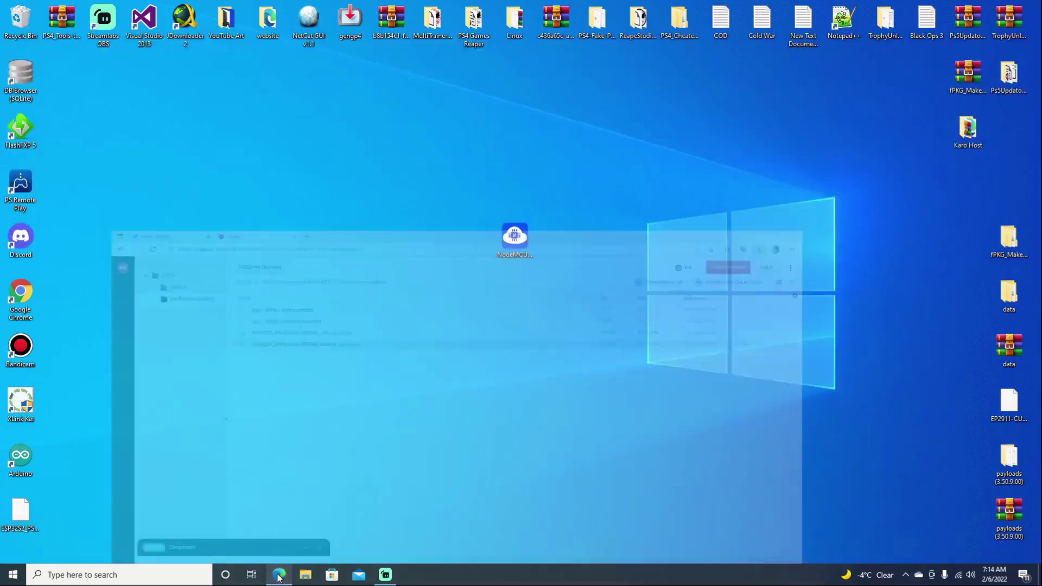
pyautogui.moveTo(31, 511); pyautogui.dragTo(395, 285)
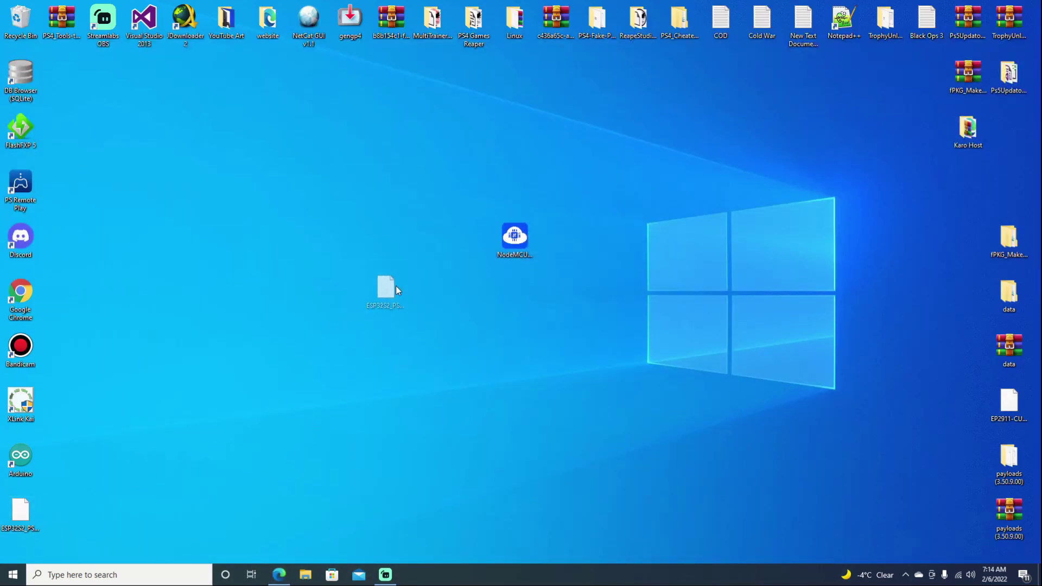
pyautogui.moveTo(463, 245); pyautogui.dragTo(463, 244)
pyautogui.click(515, 237)
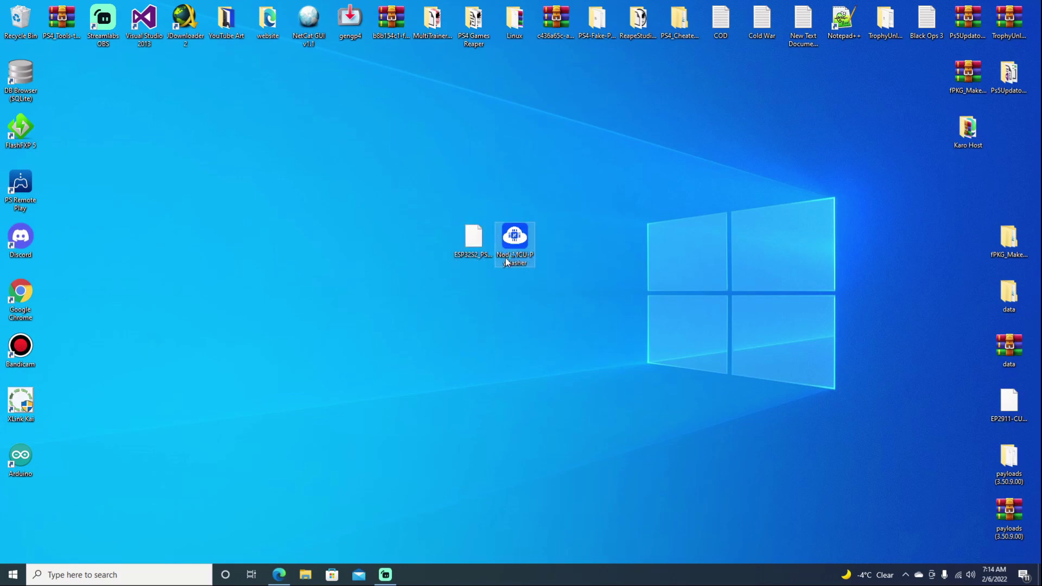
# - Start NodeMCU PyFlasher 5.0.0, review its serial port list, then bring up Windows search
pyautogui.doubleClick(505, 259)
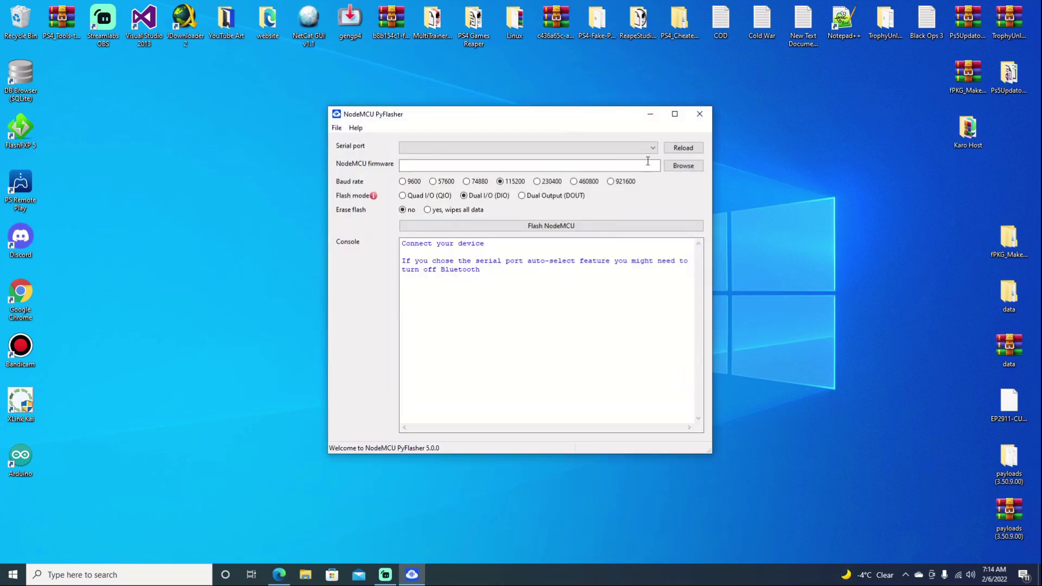
pyautogui.click(653, 148)
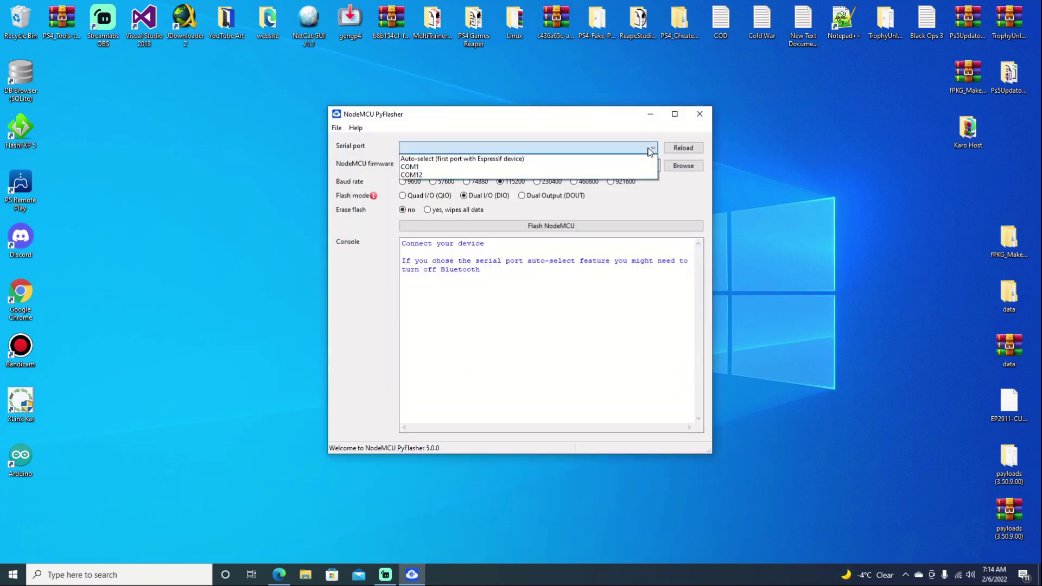
pyautogui.click(108, 574)
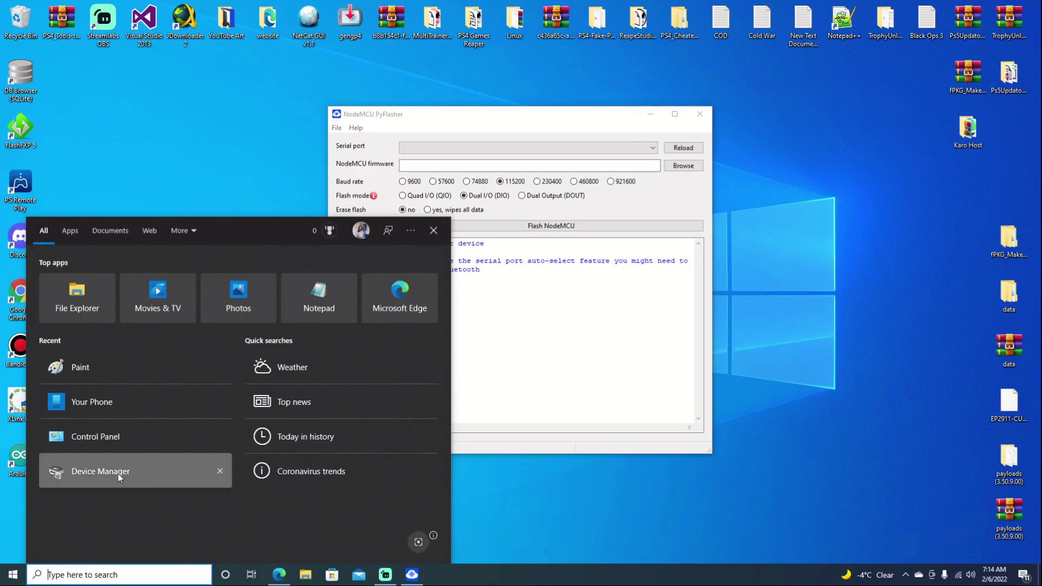
# - Confirm the Silicon Labs CP210x bridge is on COM12 in Device Manager, then select COM12 in PyFlasher
pyautogui.click(119, 472)
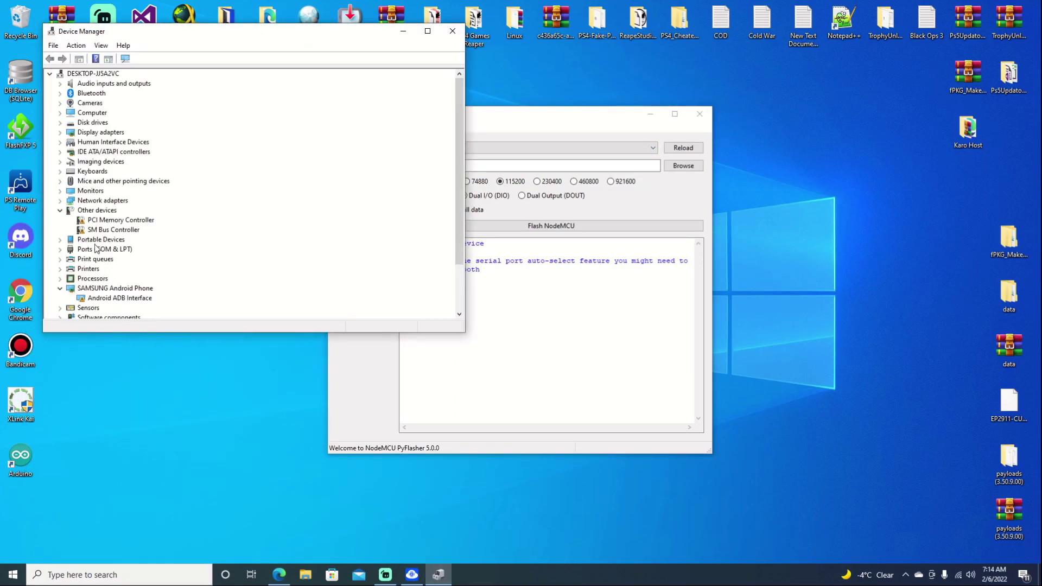
pyautogui.click(61, 249)
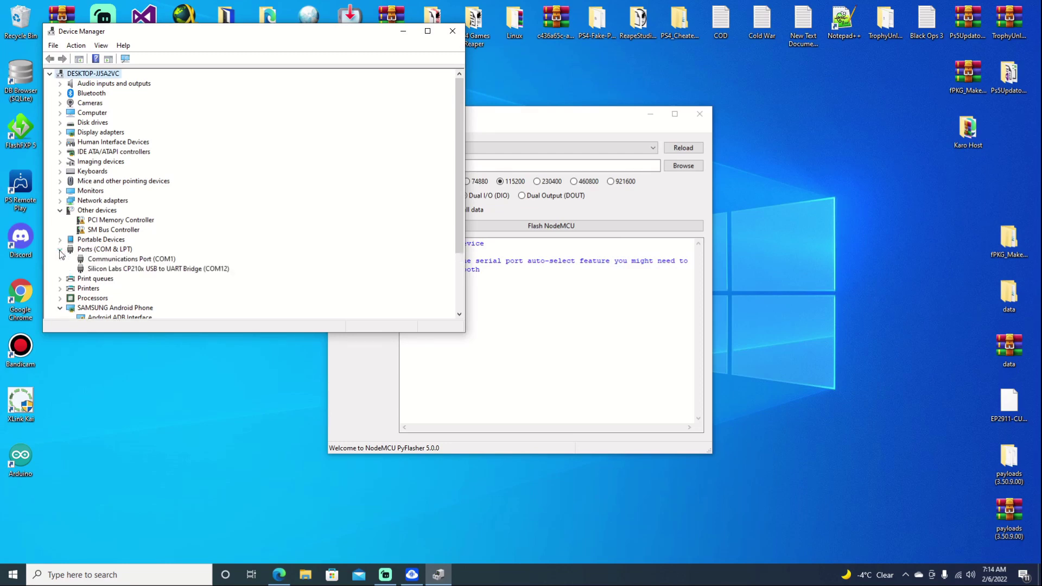
pyautogui.click(90, 268)
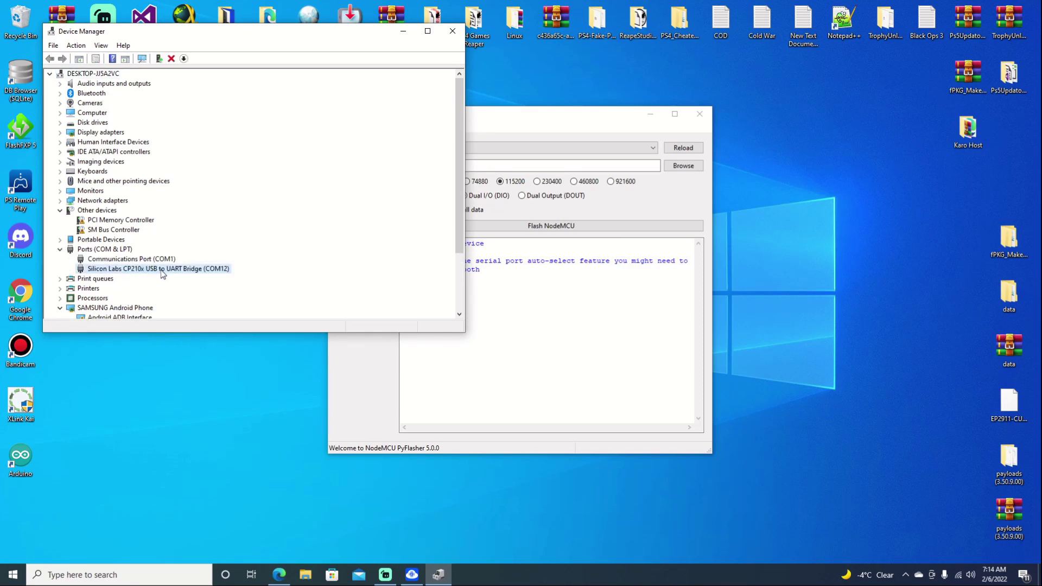
pyautogui.click(645, 150)
pyautogui.click(649, 175)
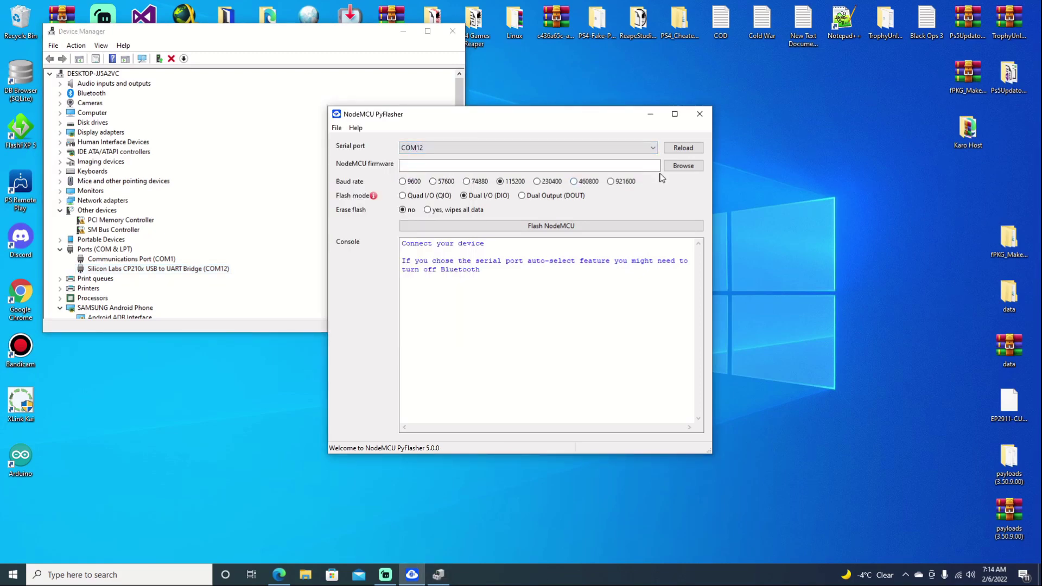
# - Load ESP32S2_PS4Trainer_900NA_without_cache.bin from Desktop, set Erase flash to 'yes, wipes all data', and start flashing
pyautogui.click(682, 166)
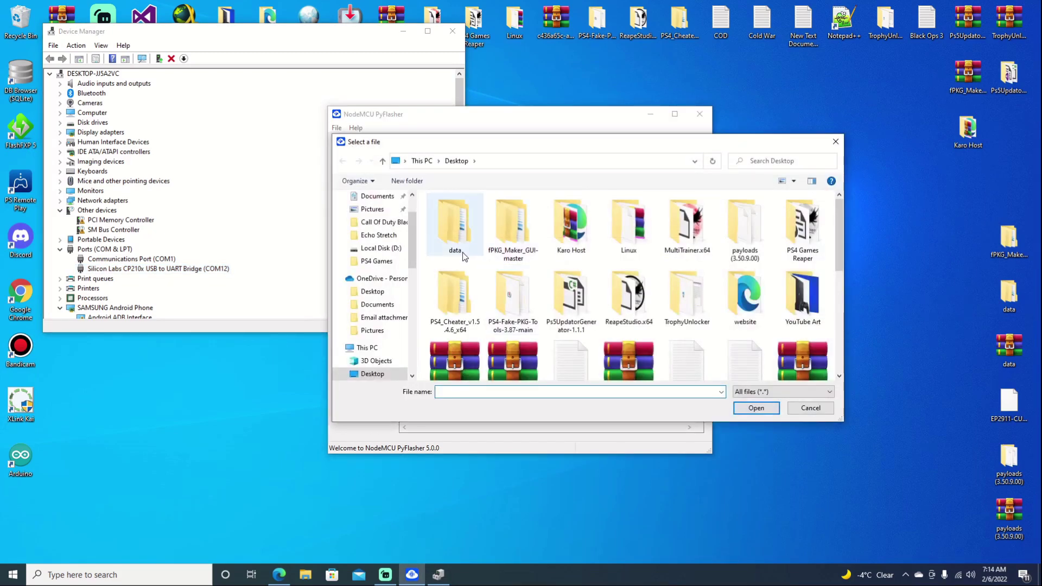
pyautogui.scroll(-5, 654, 332)
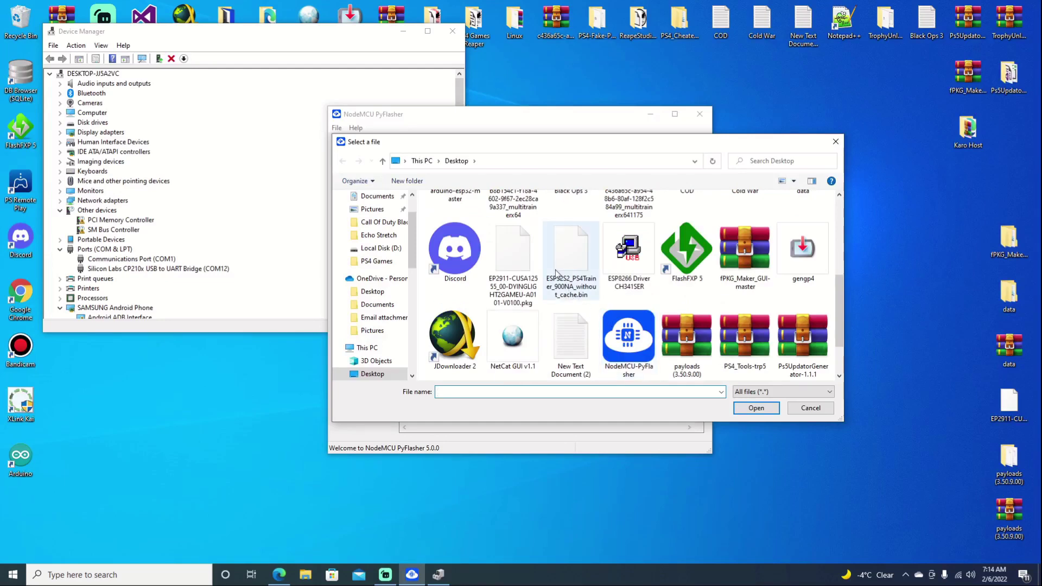
pyautogui.doubleClick(558, 247)
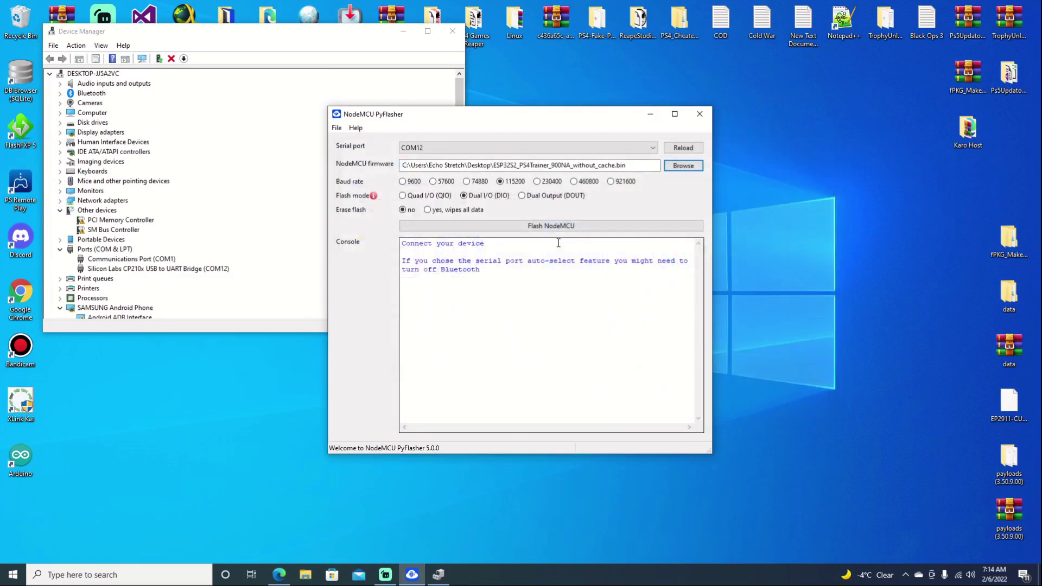
pyautogui.click(427, 210)
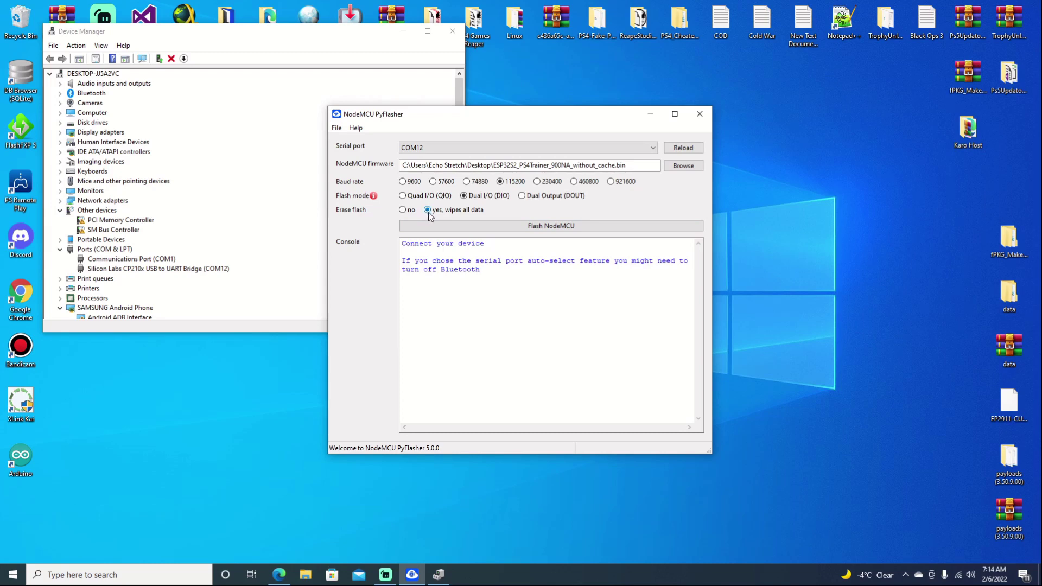
pyautogui.click(494, 228)
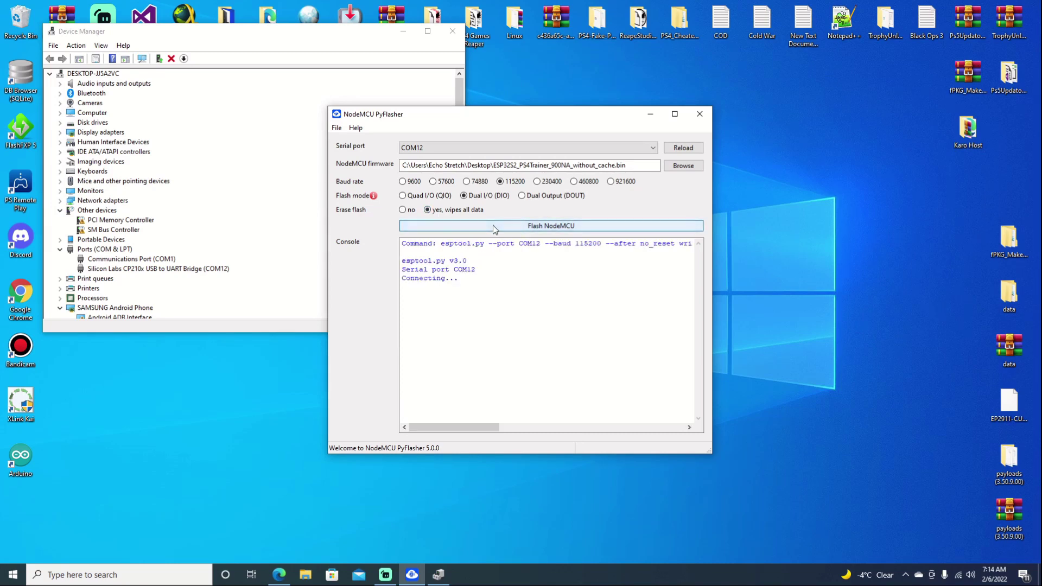
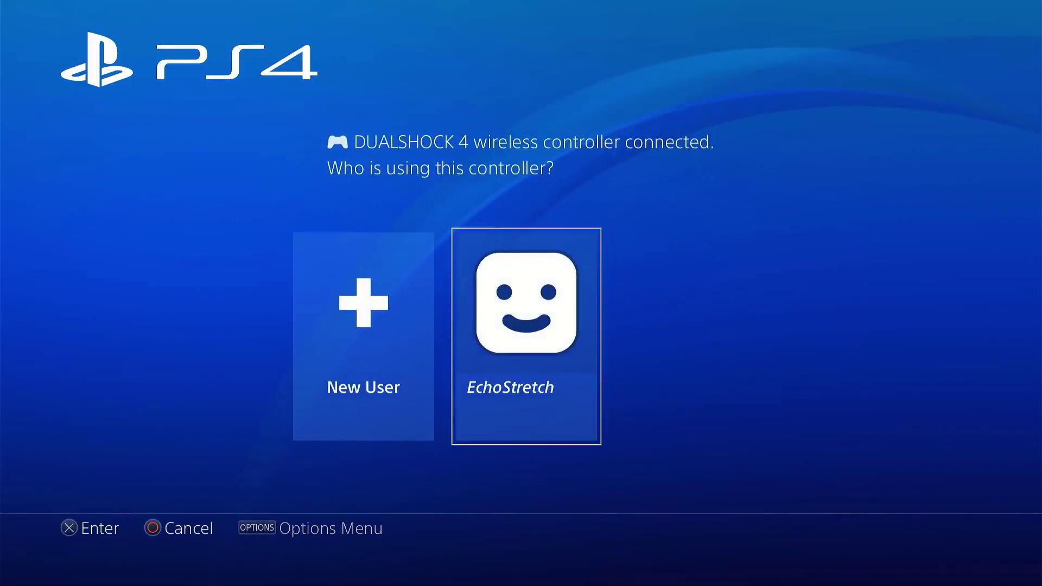
# - Sign in with the existing user profile and open Settings from the function bar
pyautogui.press('Return')
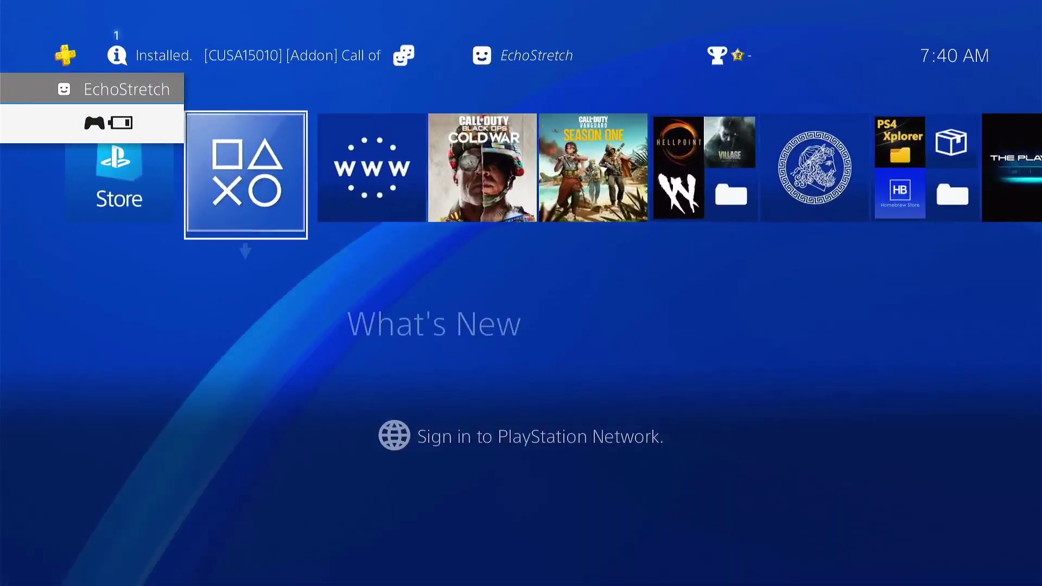
pyautogui.press('Up')
pyautogui.press('Right')
pyautogui.press('Right')
pyautogui.press('Right')
pyautogui.press('Right')
pyautogui.press('Right')
pyautogui.press('Right')
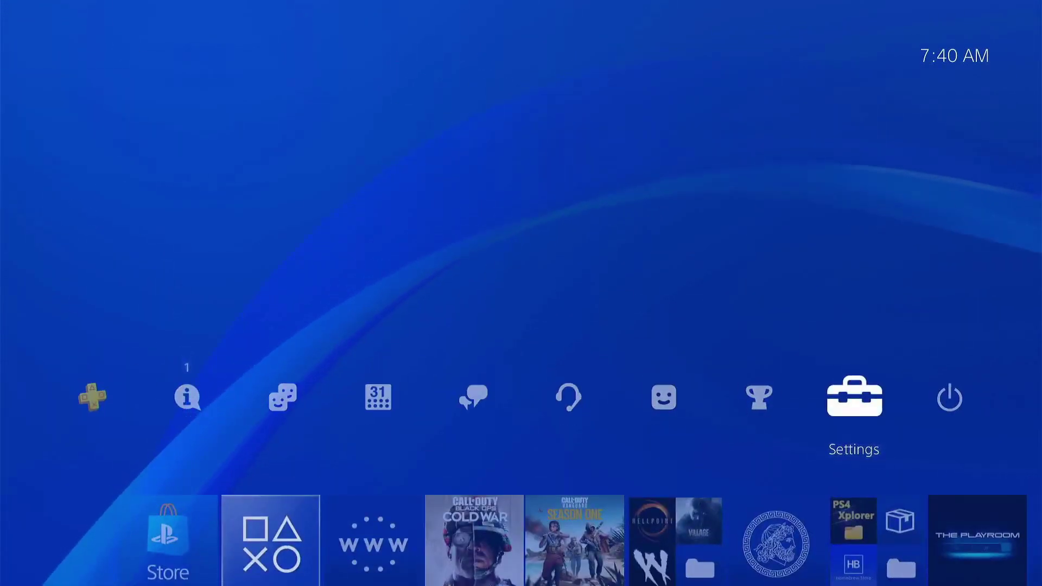
pyautogui.press('Return')
# - Start a new internet connection under Network, choosing Wi-Fi with the Easy setup method
pyautogui.press('Down')
pyautogui.press('Down')
pyautogui.press('Down')
pyautogui.press('Down')
pyautogui.press('Down')
pyautogui.press('Down')
pyautogui.press('Down')
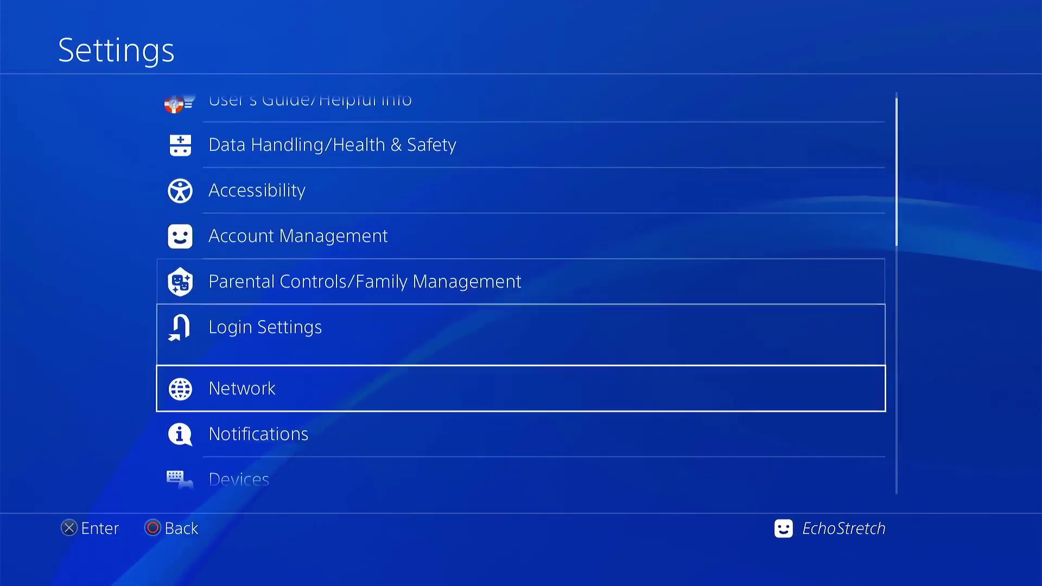
pyautogui.press('Return')
pyautogui.press('Down')
pyautogui.press('Return')
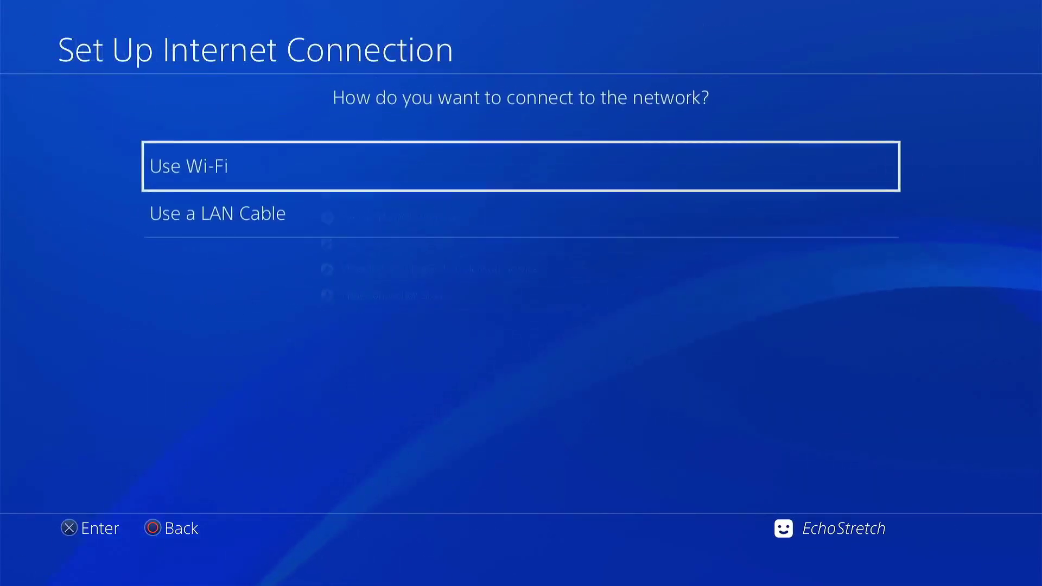
pyautogui.press('Return')
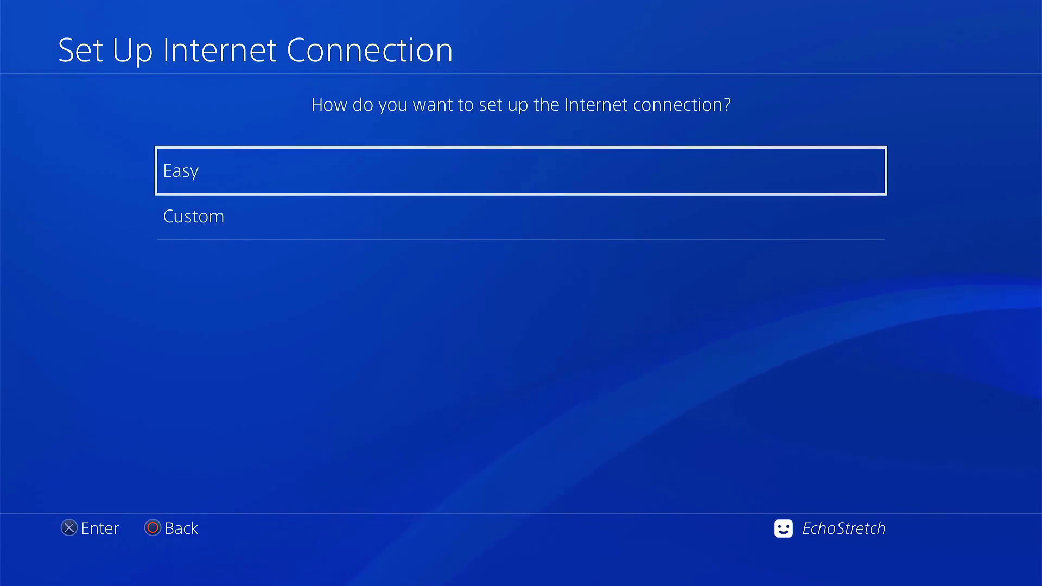
pyautogui.press('Return')
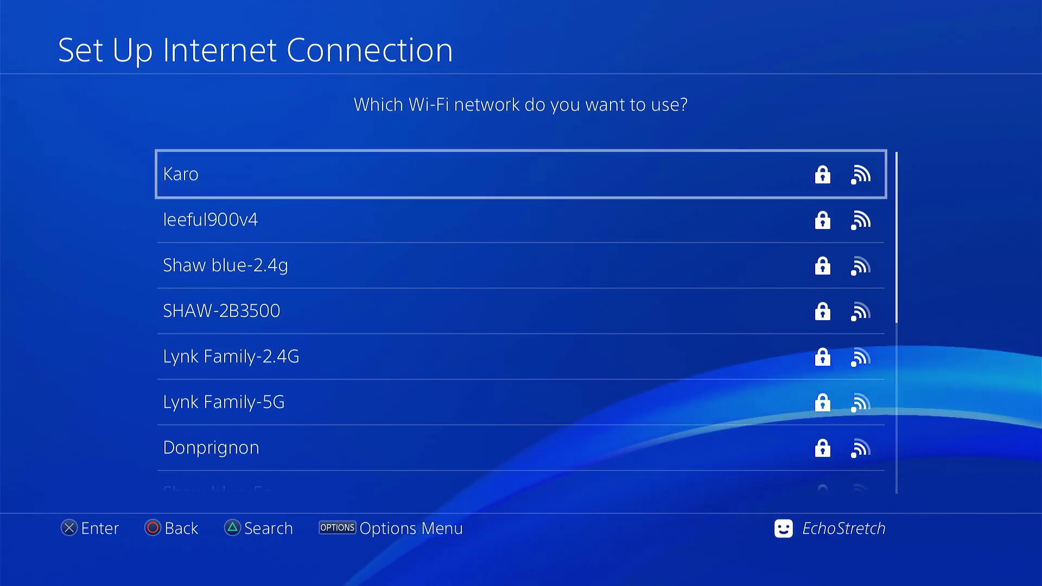
# - Join the Karo Wi-Fi network with its password, then back out to Settings once updated
pyautogui.press('Return')
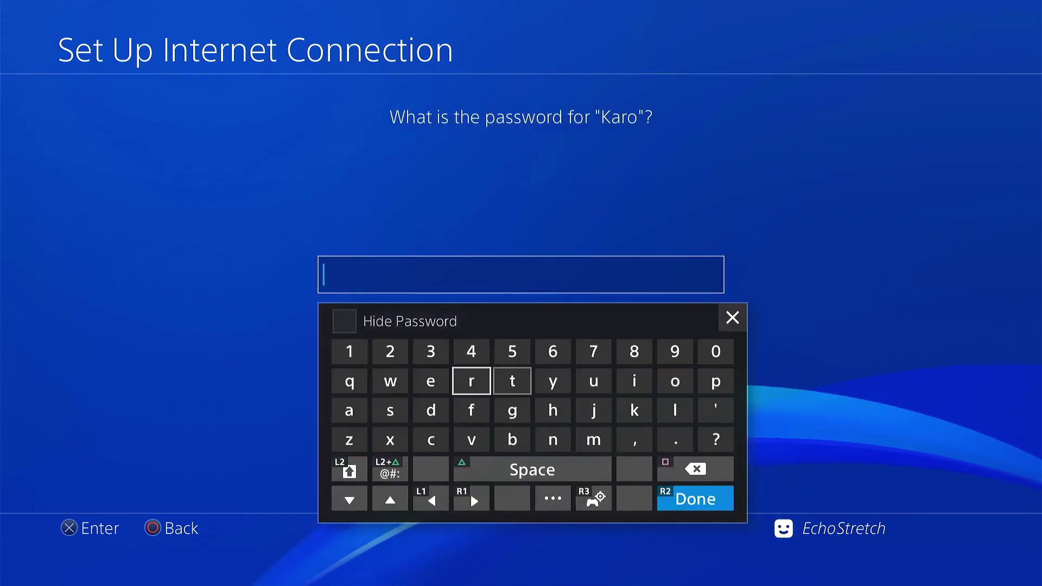
pyautogui.press('Left')
pyautogui.press('Left')
pyautogui.press('Left')
pyautogui.press('Up')
pyautogui.write('123')
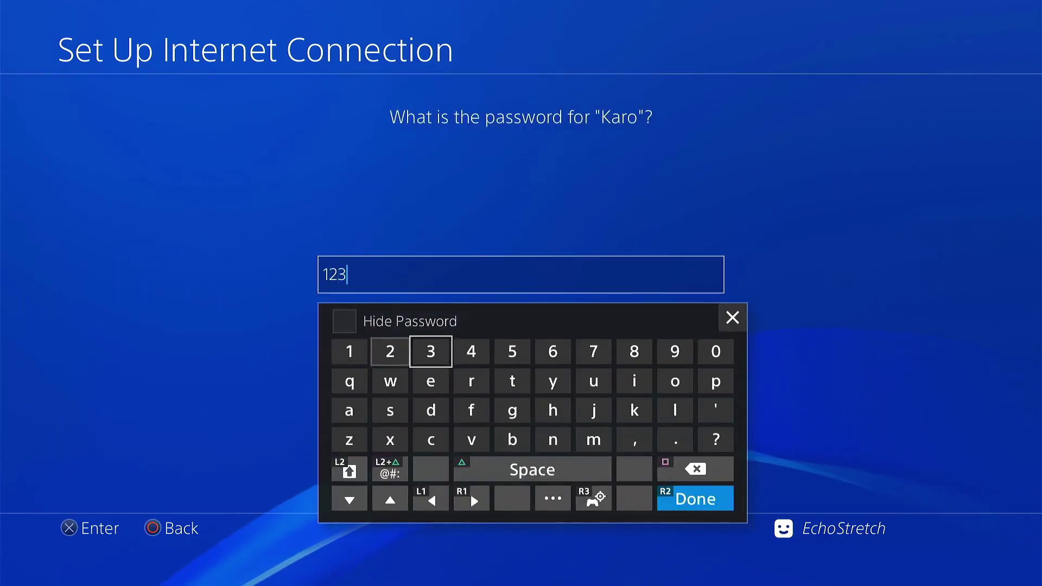
pyautogui.write('45678')
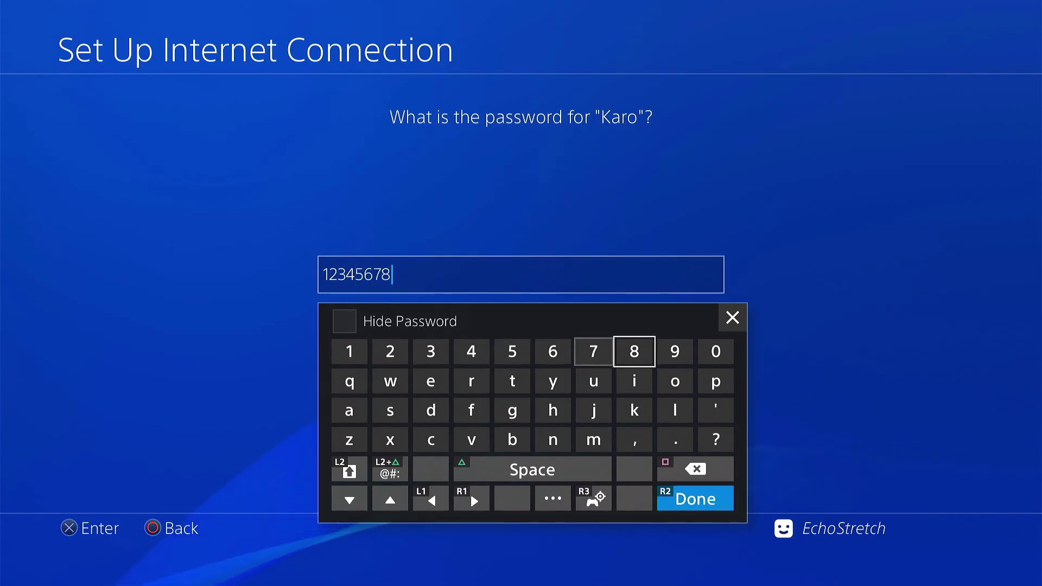
pyautogui.press('Return')
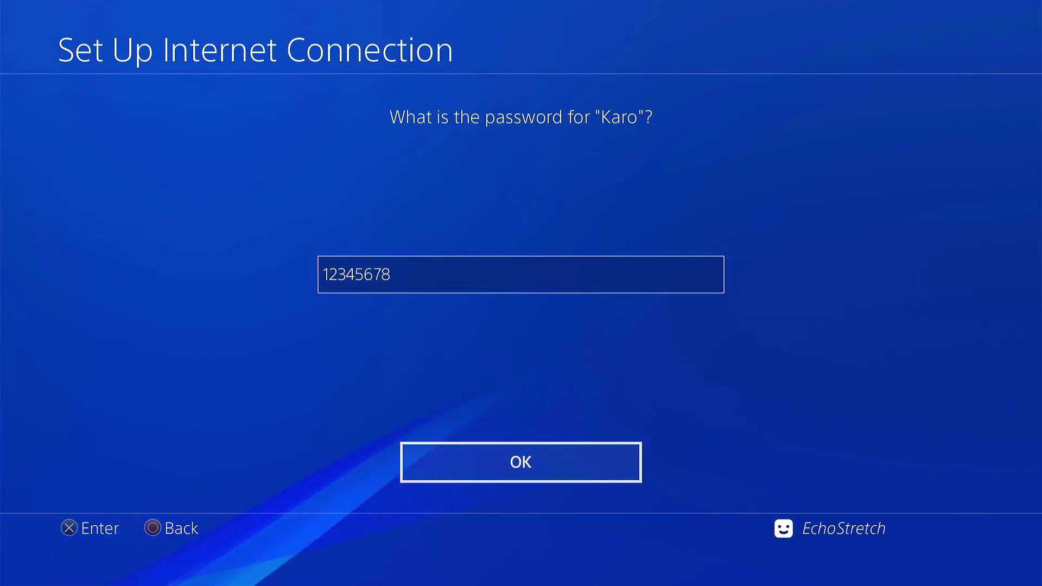
pyautogui.press('Return')
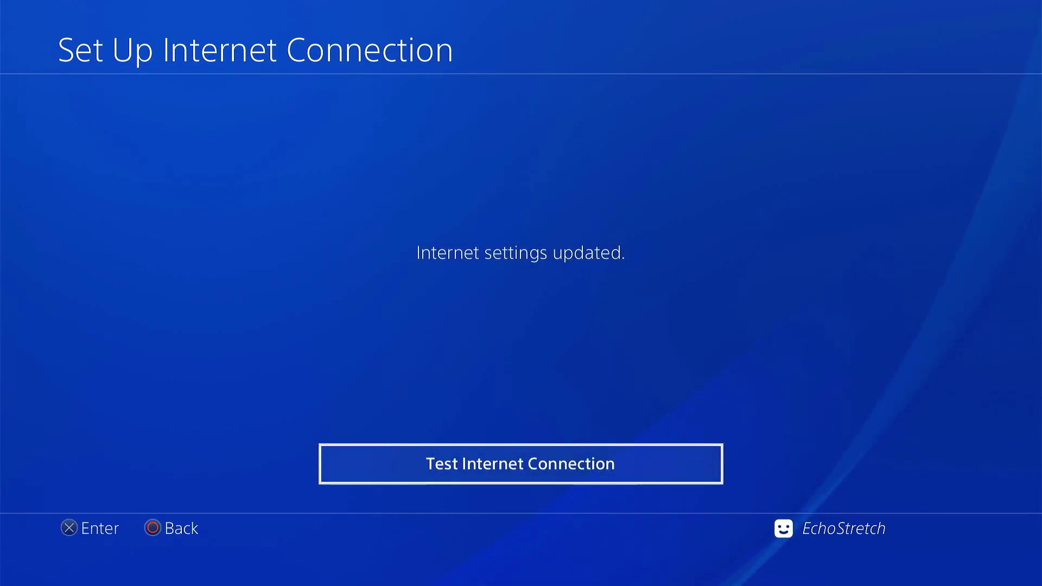
pyautogui.press('Escape')
pyautogui.press('Escape')
# - Exit to the home screen and launch the Internet Browser, showing the PS4Trainer Offline (900) page
pyautogui.press('Up')
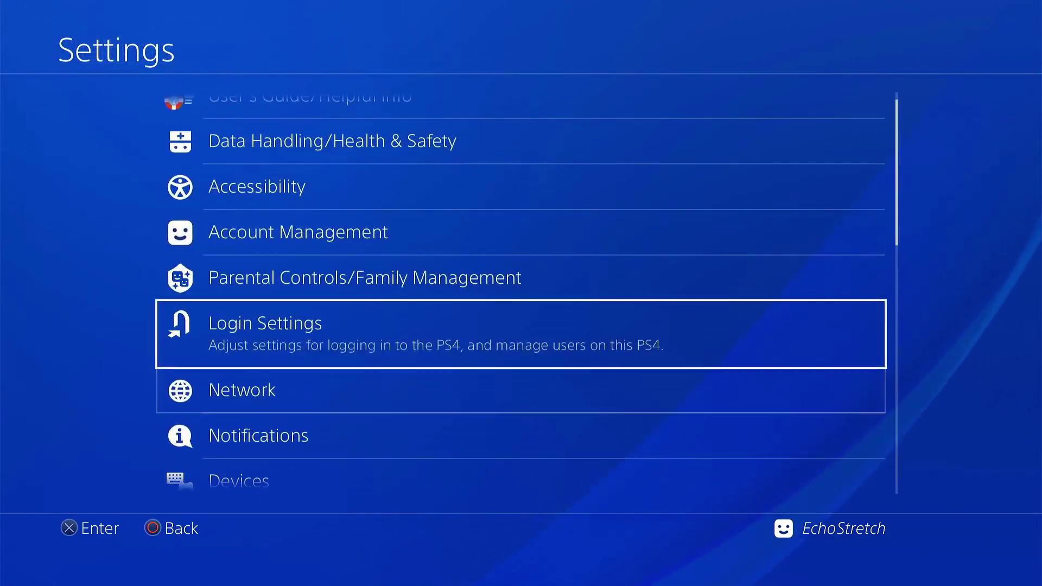
pyautogui.press('Up')
pyautogui.press('Up')
pyautogui.press('Up')
pyautogui.press('Up')
pyautogui.press('Up')
pyautogui.press('Return')
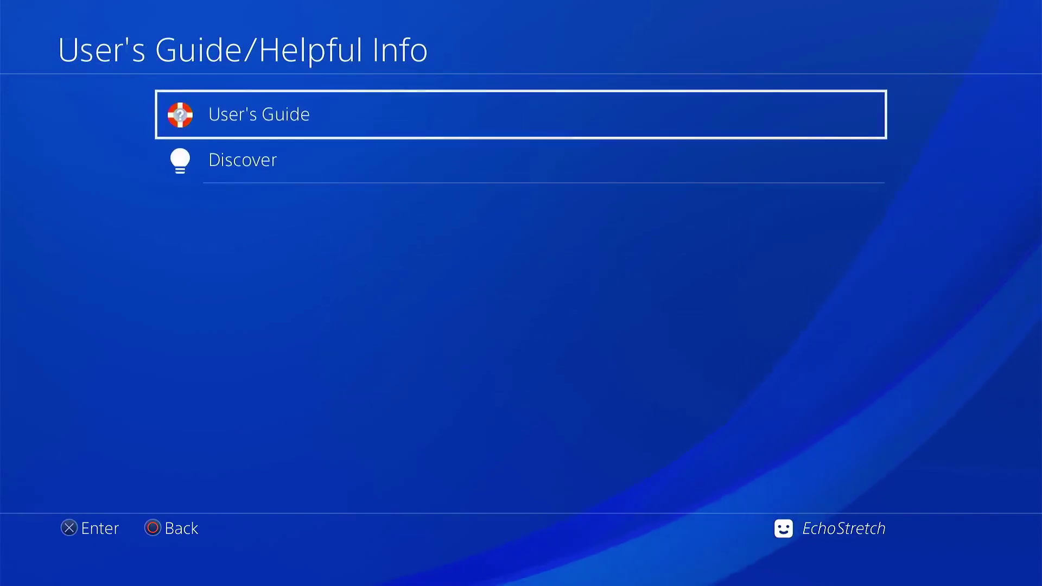
pyautogui.press('Escape')
pyautogui.press('Escape')
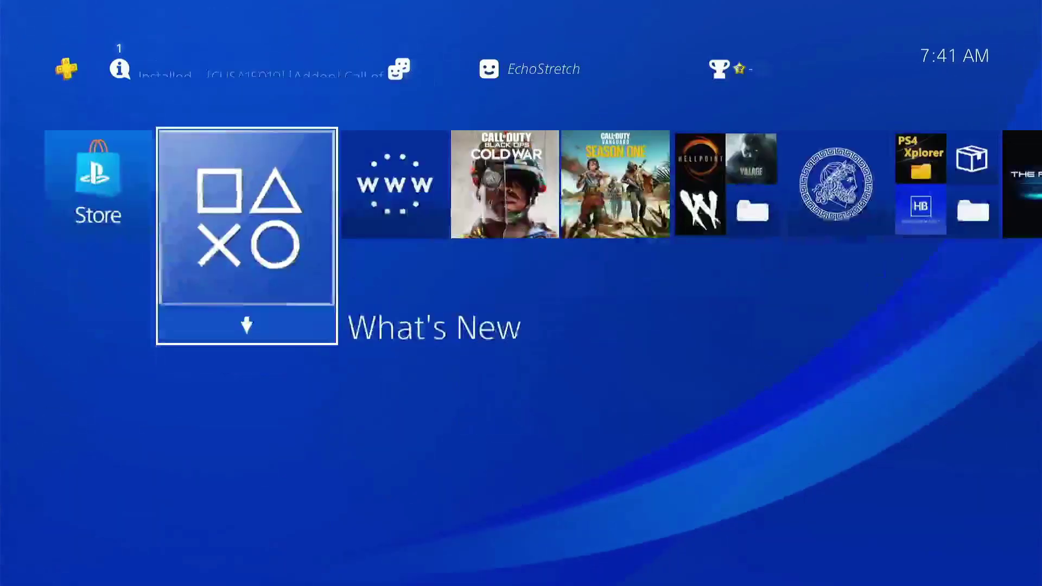
pyautogui.press('Right')
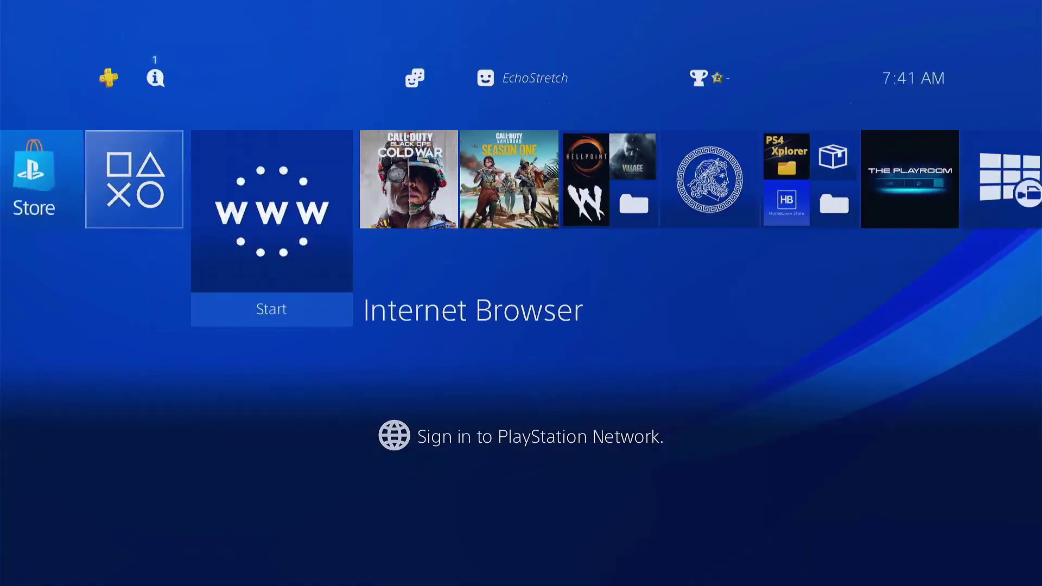
pyautogui.press('Return')
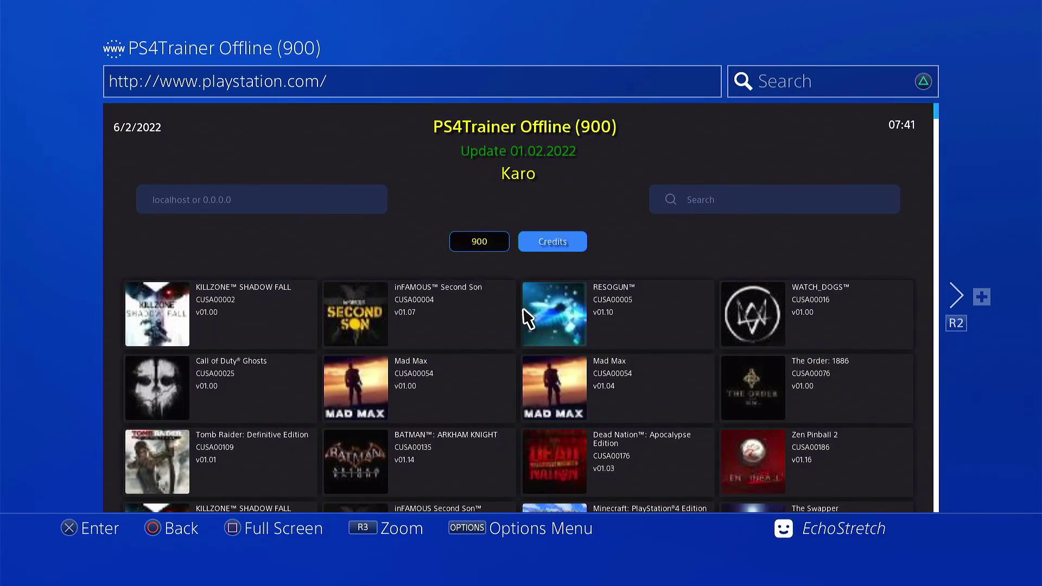
pyautogui.scroll(-20, 524, 309)
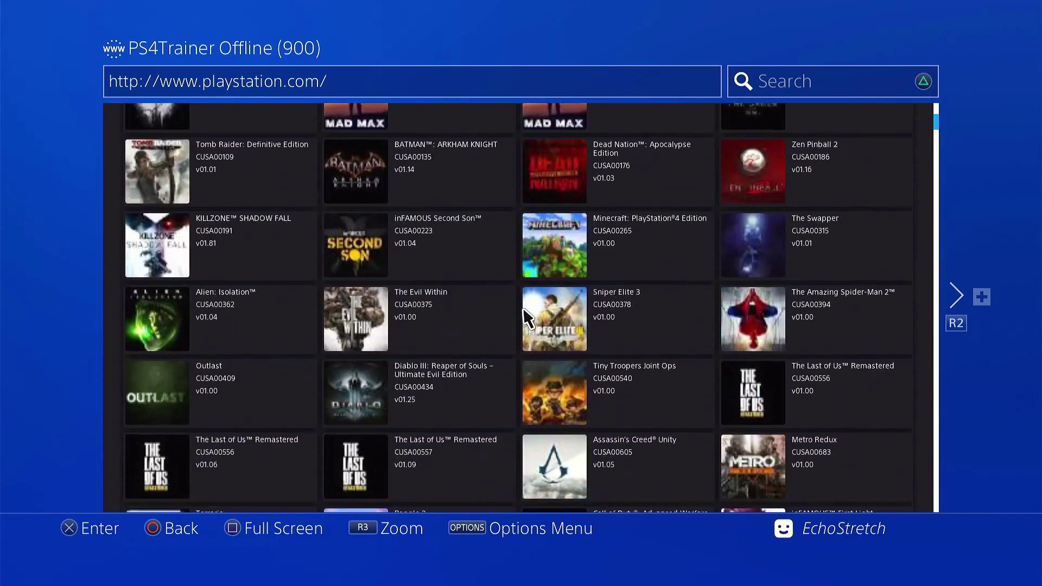
pyautogui.scroll(-20, 523, 310)
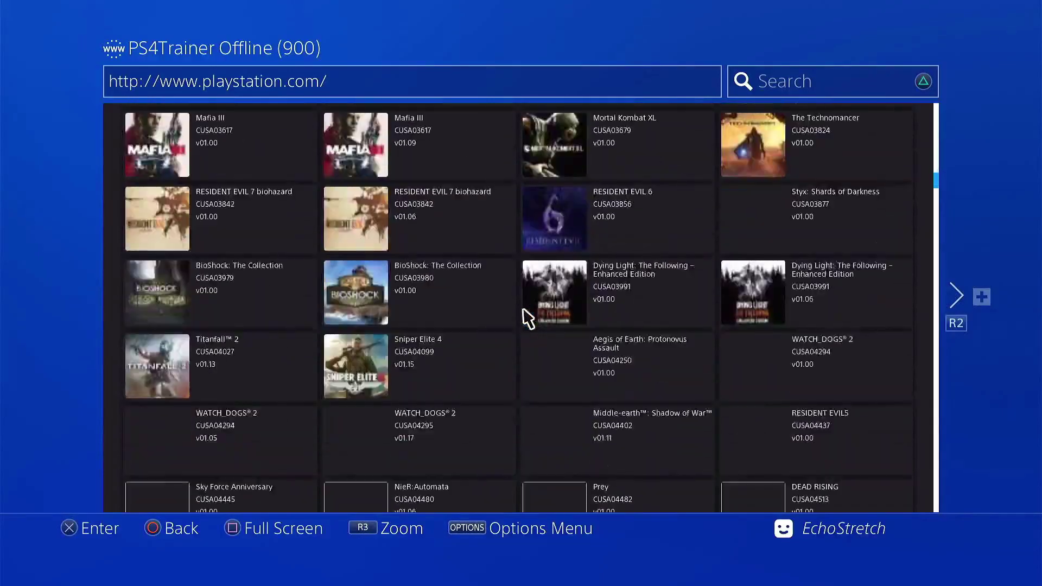
pyautogui.scroll(-20, 526, 319)
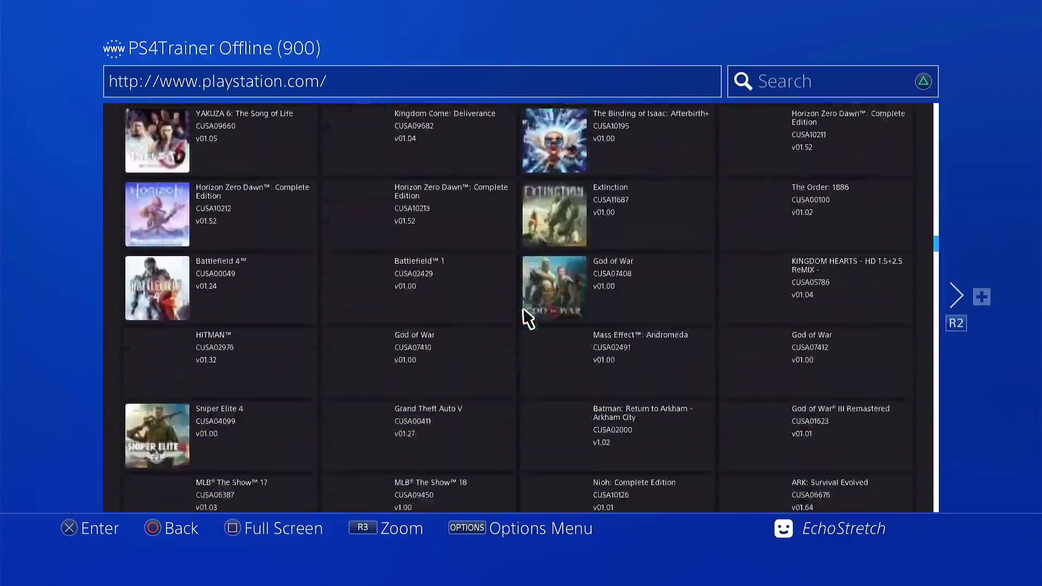
pyautogui.scroll(20, 527, 319)
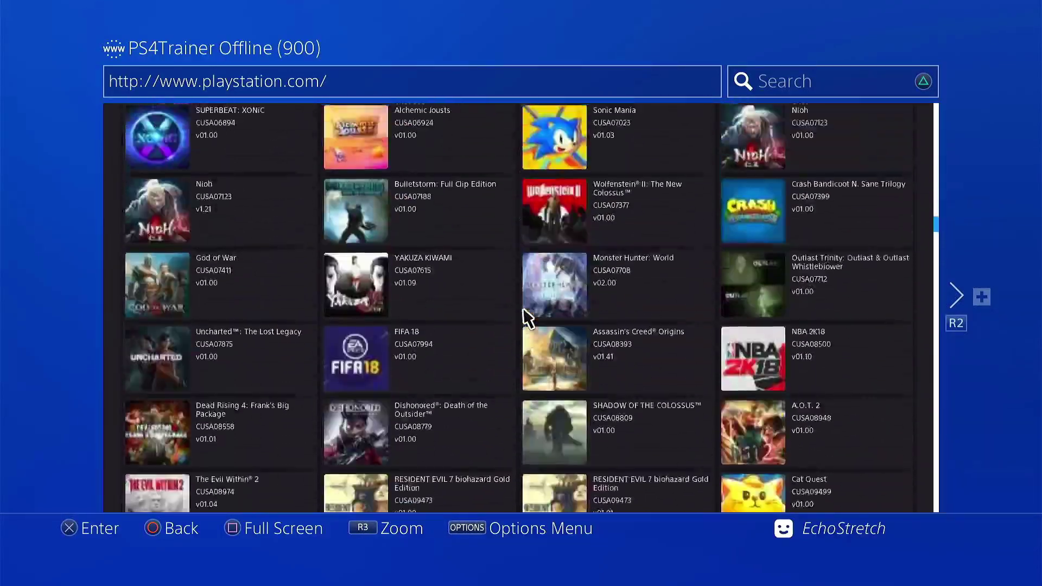
pyautogui.scroll(20, 527, 319)
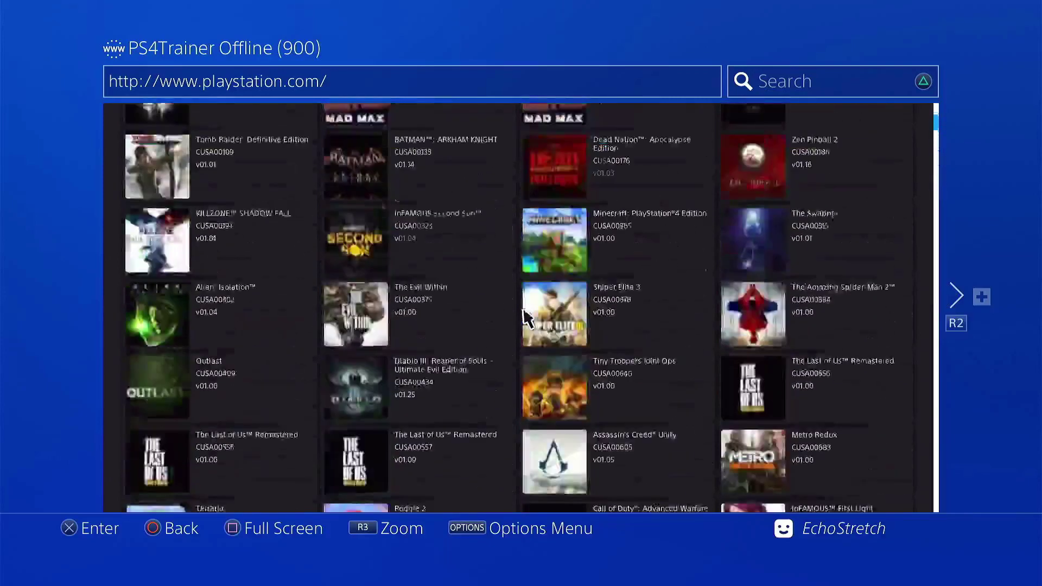
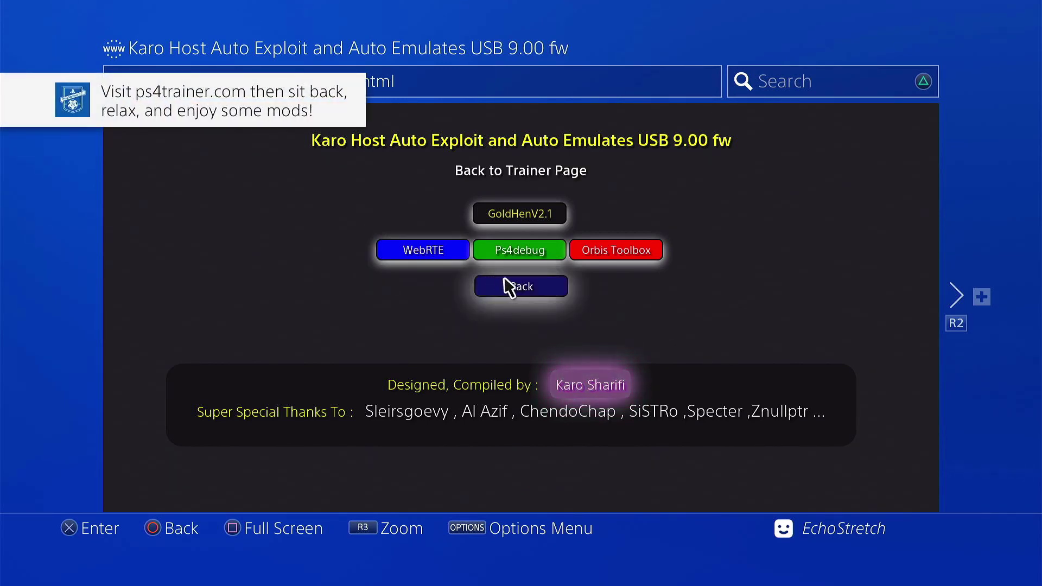
# - Load the PS4Trainer Offline (900) game list, then highlight Call of Duty: Black Ops Cold War on the home screen
pyautogui.click(509, 286)
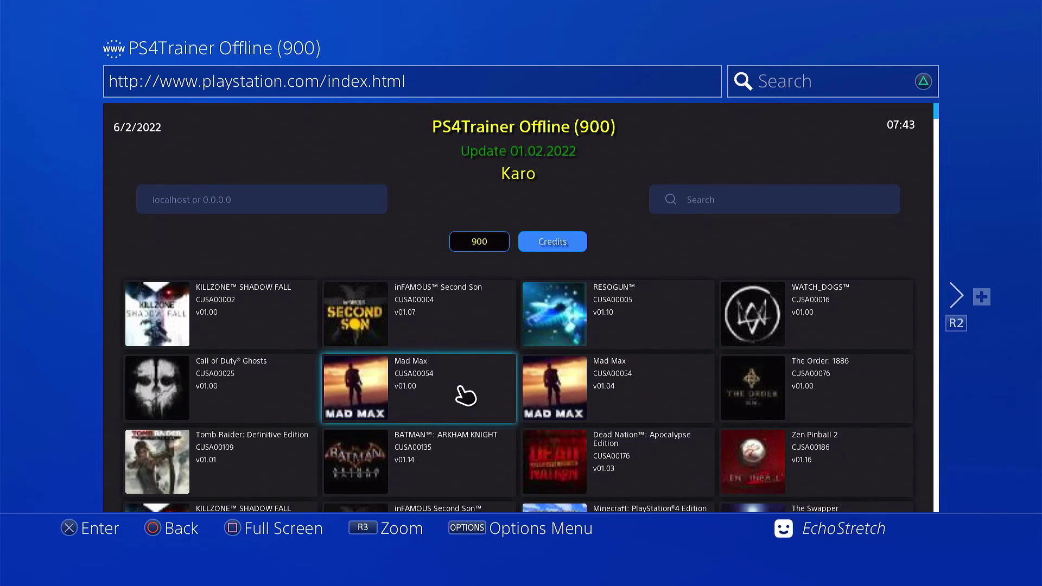
pyautogui.press('super')
pyautogui.press('Right')
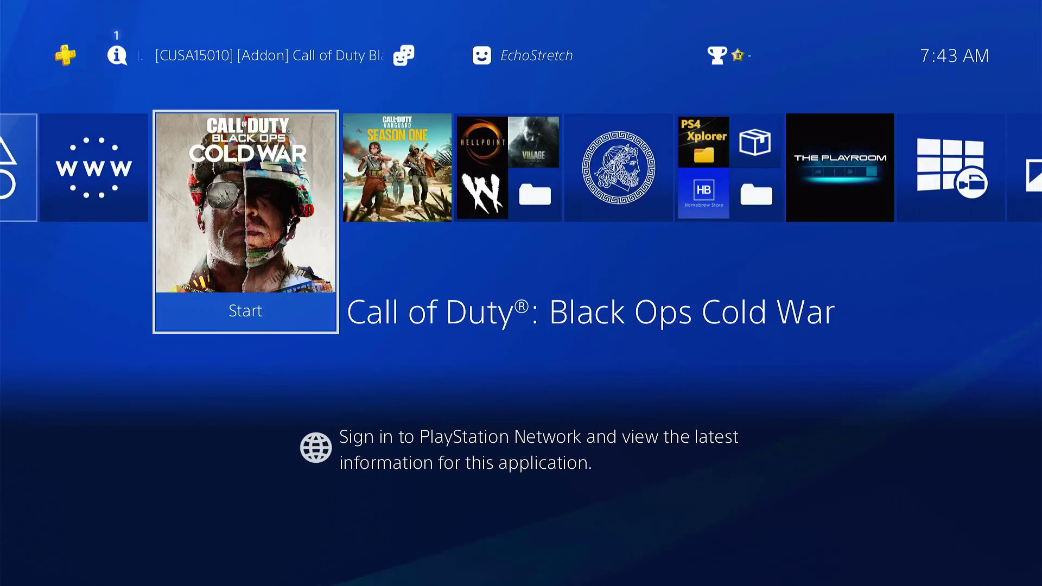
# - Launch Call of Duty: Black Ops Cold War, pause the running match and go back to the home screen
pyautogui.press('Return')
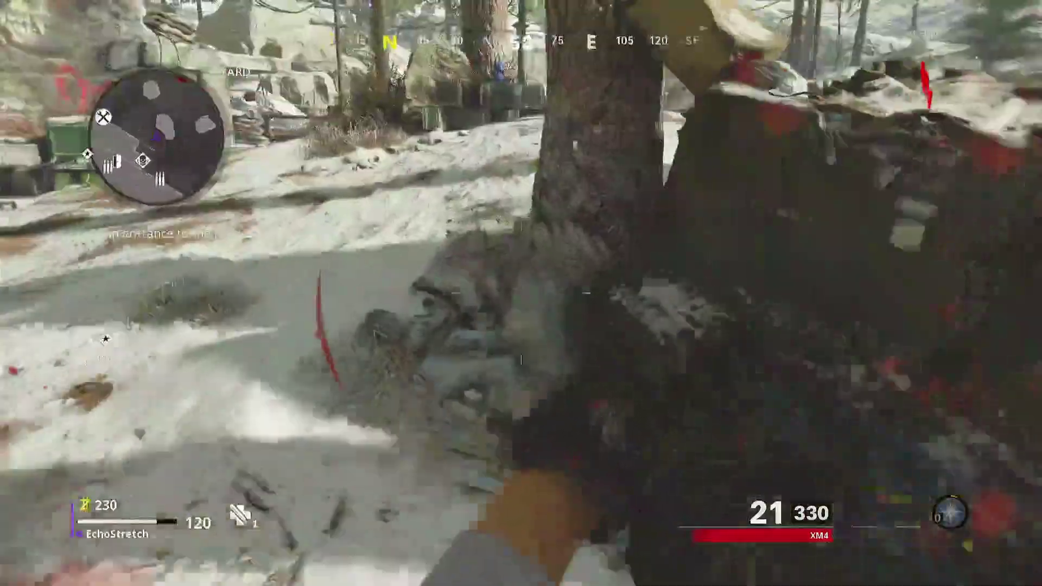
pyautogui.press('Escape')
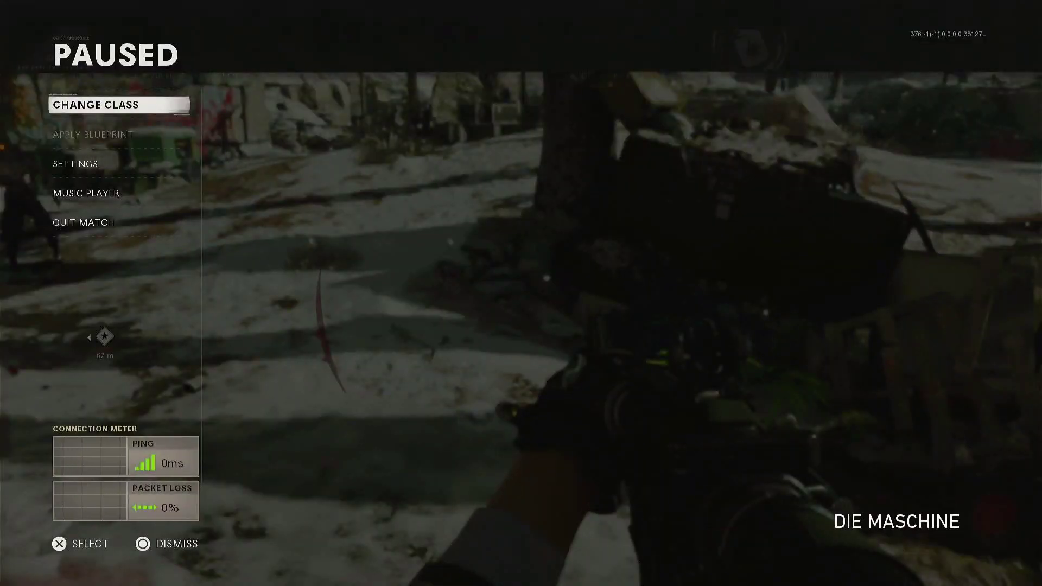
pyautogui.press('Home')
# - Start the Internet Browser and attach the trainer to the Call of Duty: Black Ops Cold War card
pyautogui.press('Right')
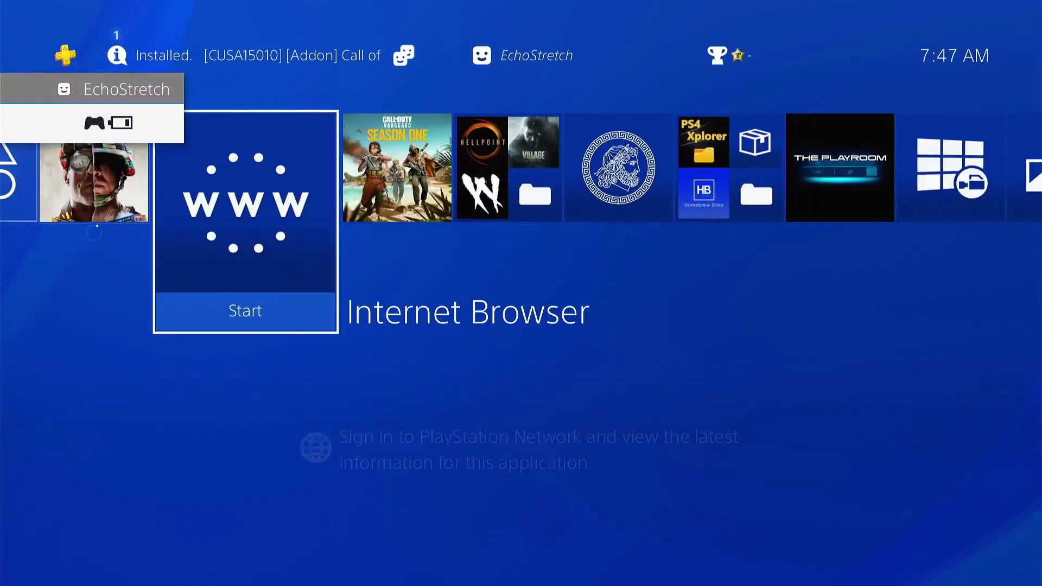
pyautogui.press('Return')
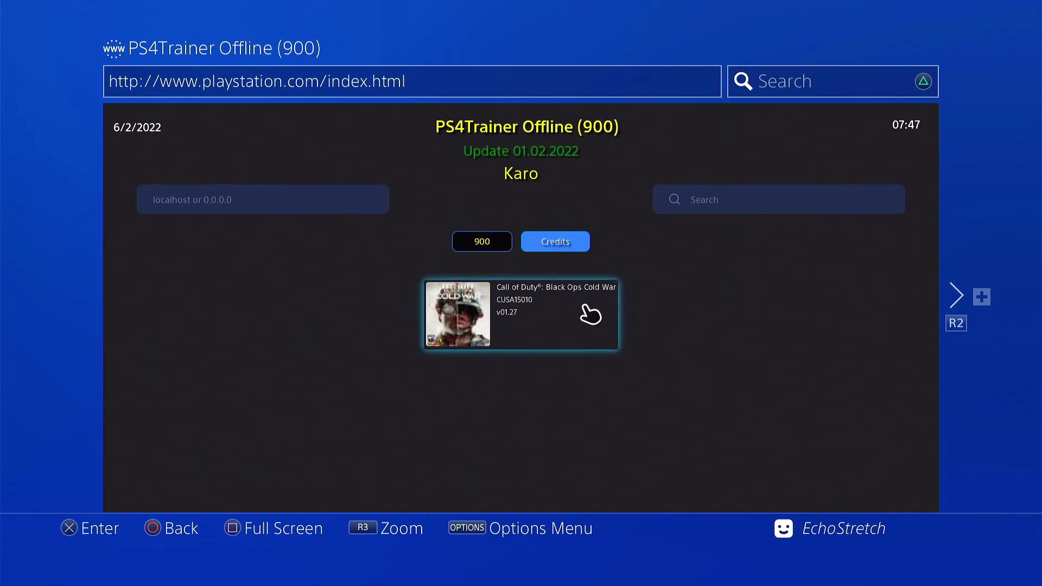
pyautogui.click(566, 314)
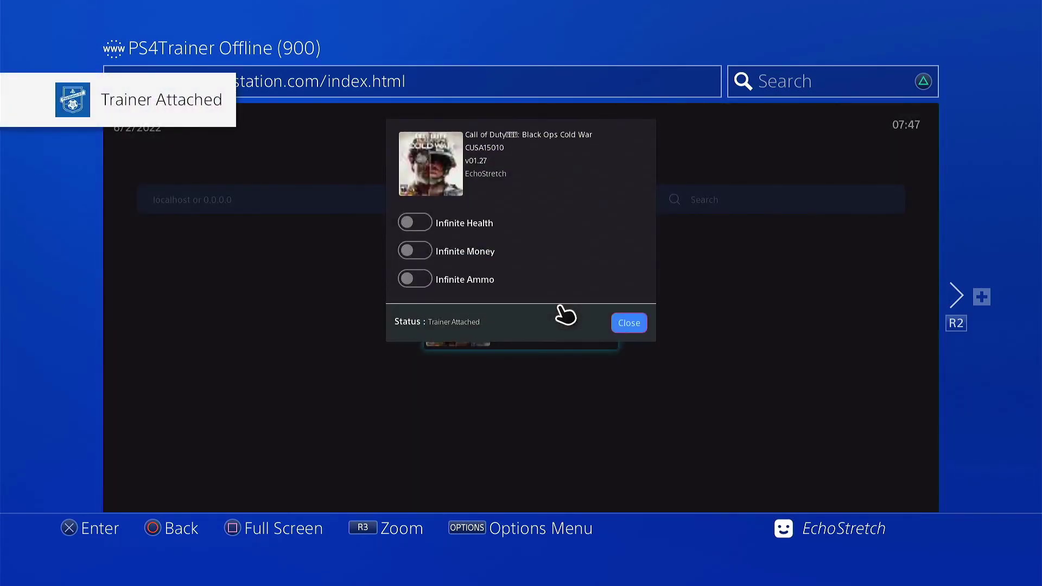
# - Enable Infinite Health, Infinite Money and Infinite Ammo, then close the trainer cheat panel
pyautogui.click(426, 224)
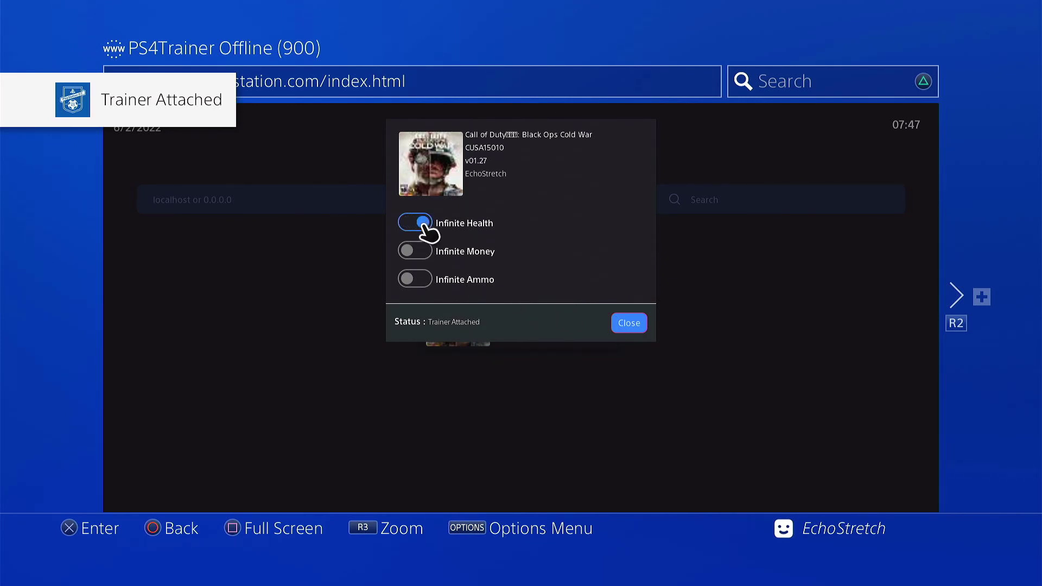
pyautogui.click(423, 256)
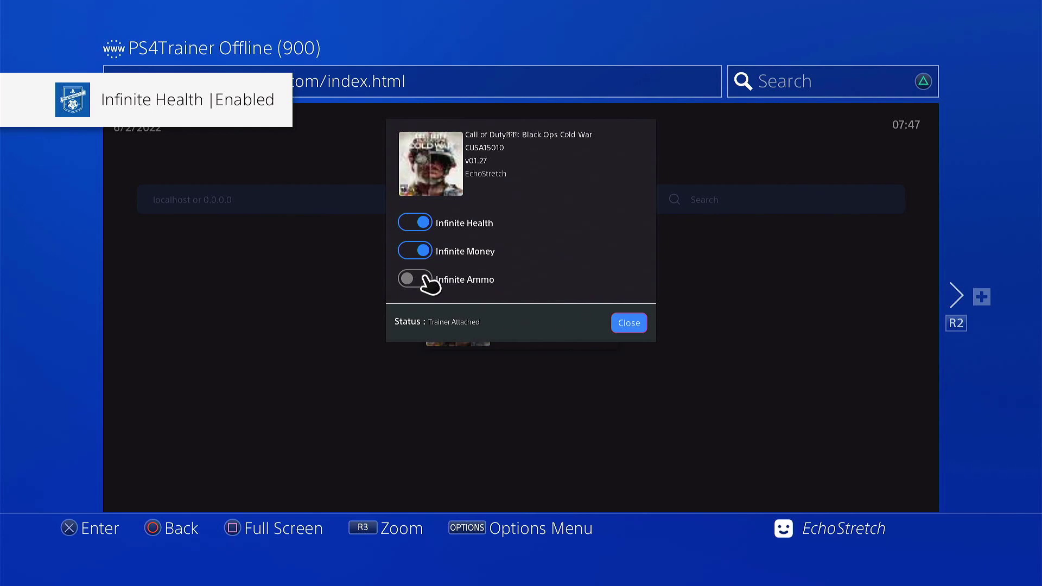
pyautogui.click(426, 280)
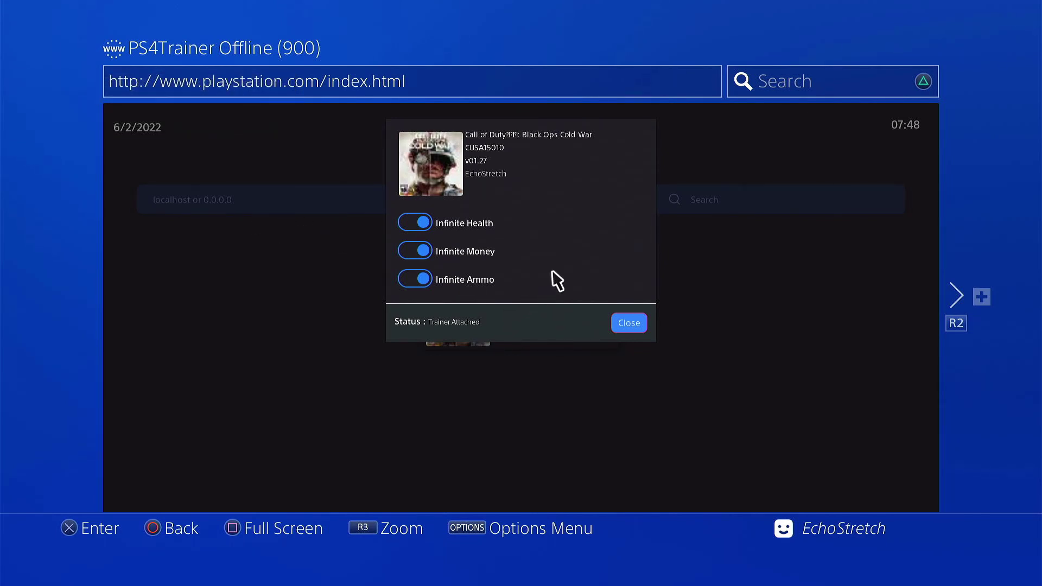
pyautogui.click(635, 325)
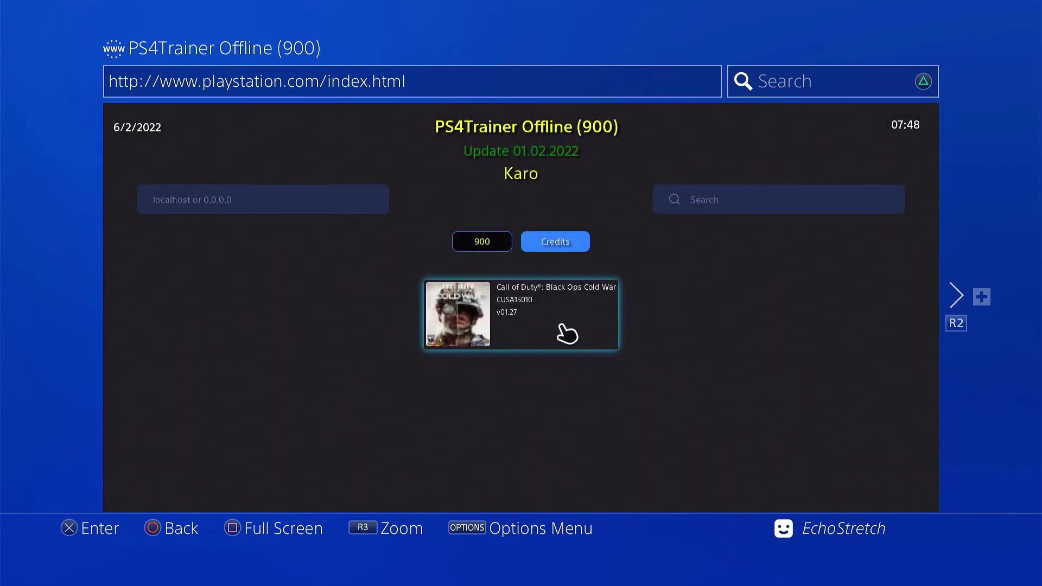
# - Resume the paused Black Ops Cold War match and shoot the zombie ahead
pyautogui.press('super')
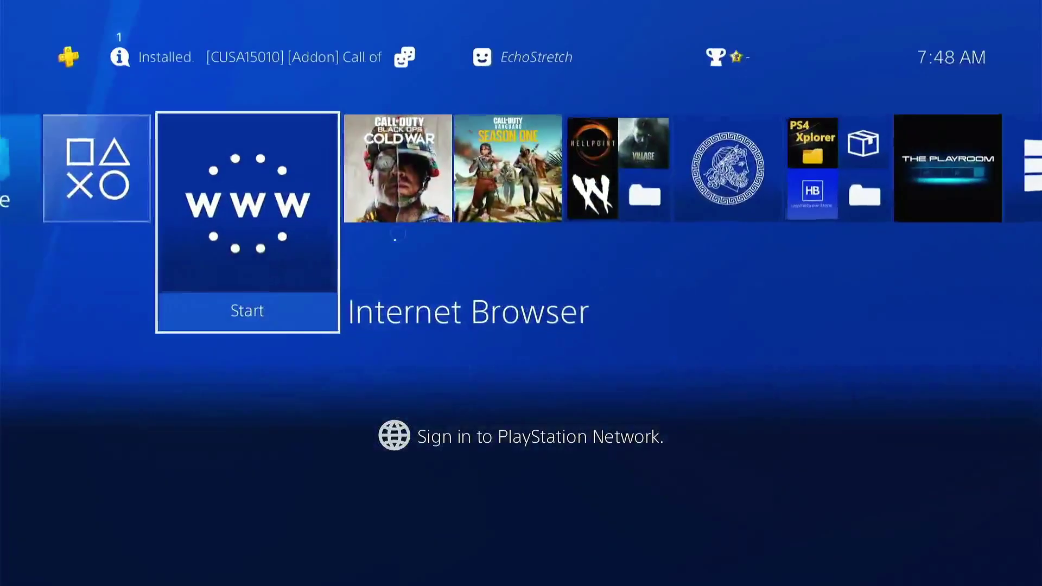
pyautogui.press('Right')
pyautogui.press('Return')
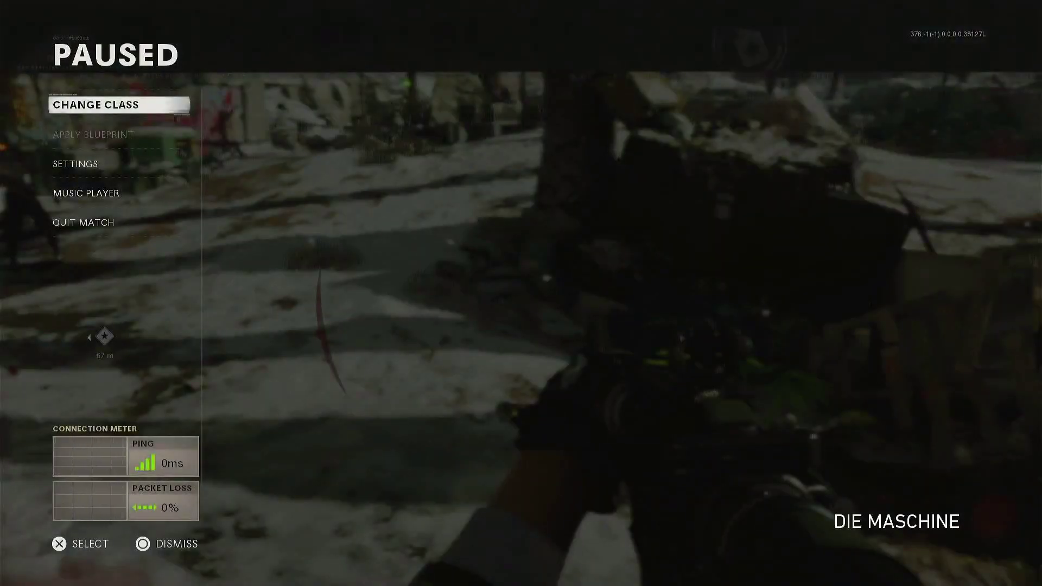
pyautogui.press('Escape')
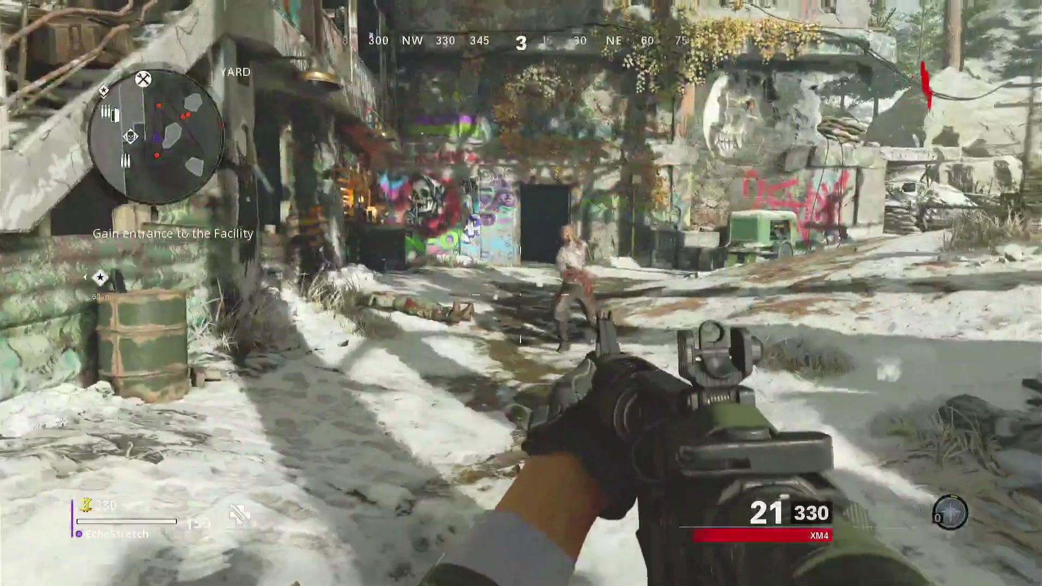
pyautogui.click(521, 293)
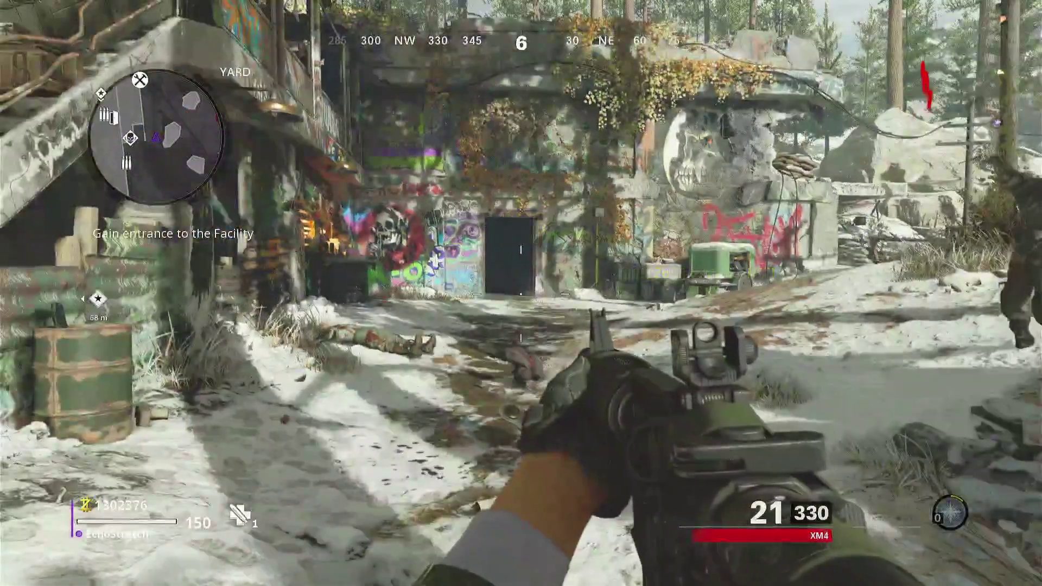
pyautogui.press('w')
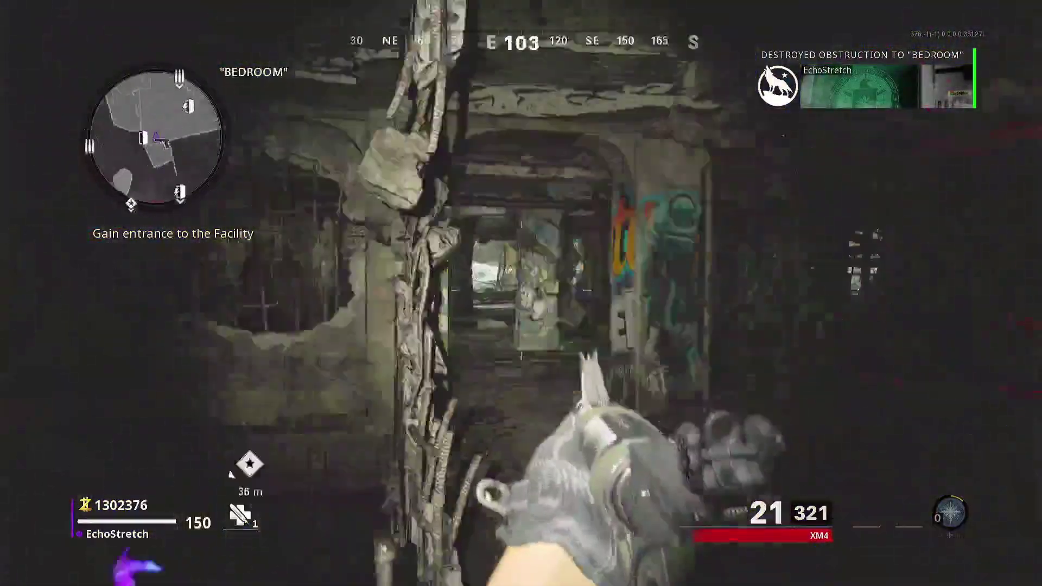
# - Walk past the Stamin-Up machine and blow open the marked wall to the crash site
pyautogui.press('w')
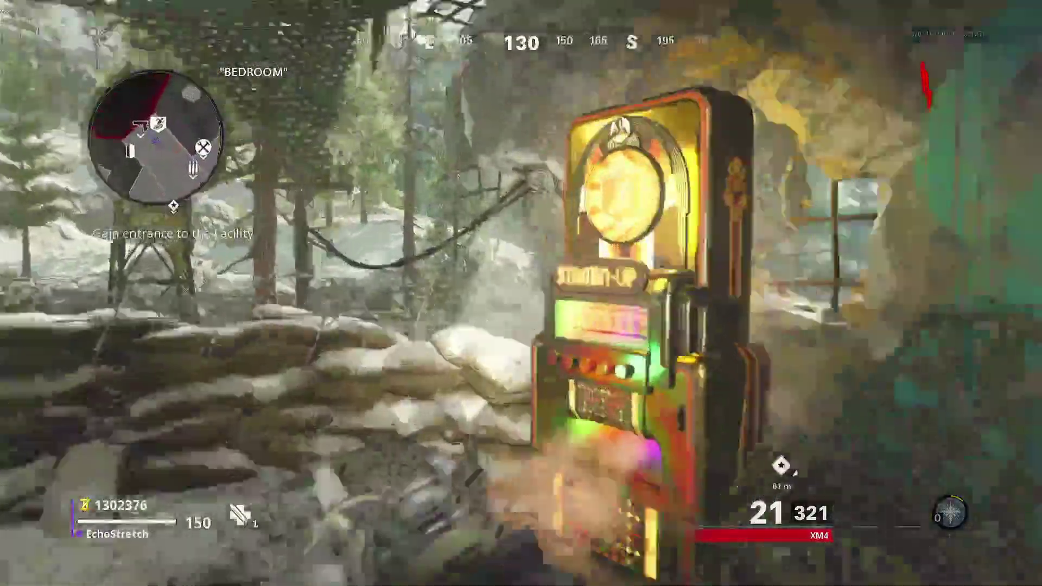
pyautogui.press('w')
pyautogui.press('w')
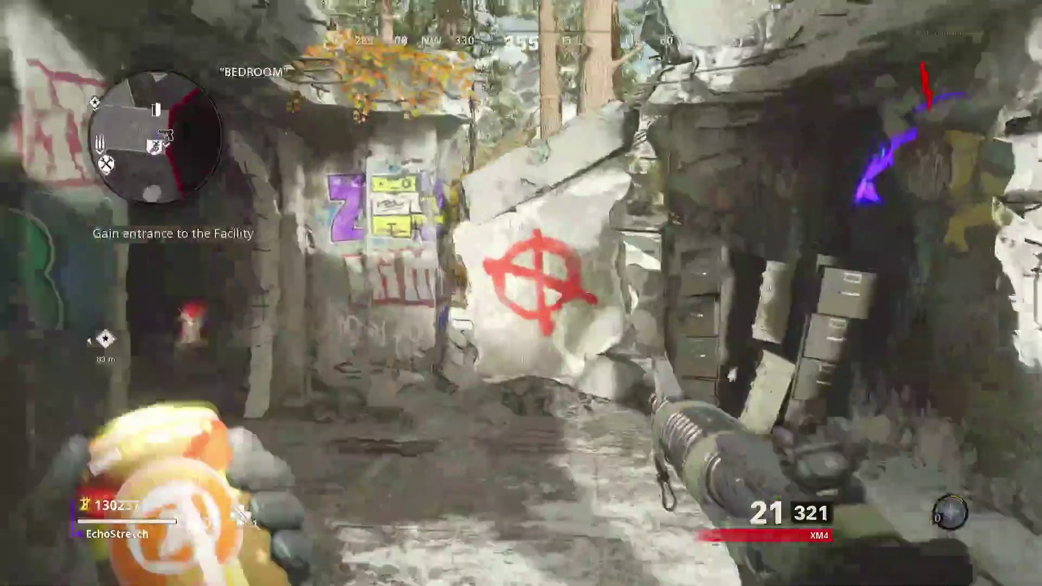
pyautogui.press('g')
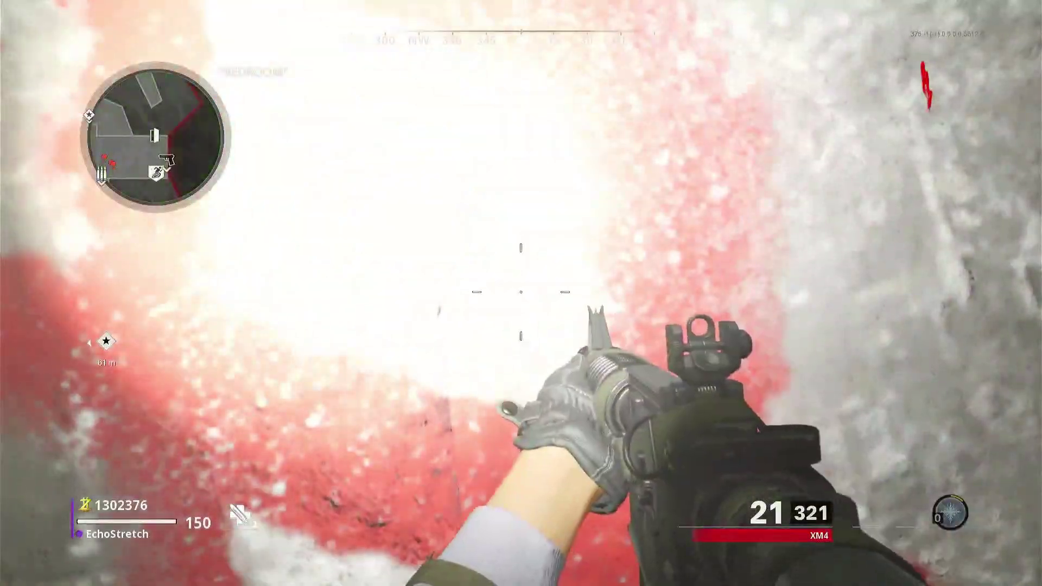
pyautogui.press('f')
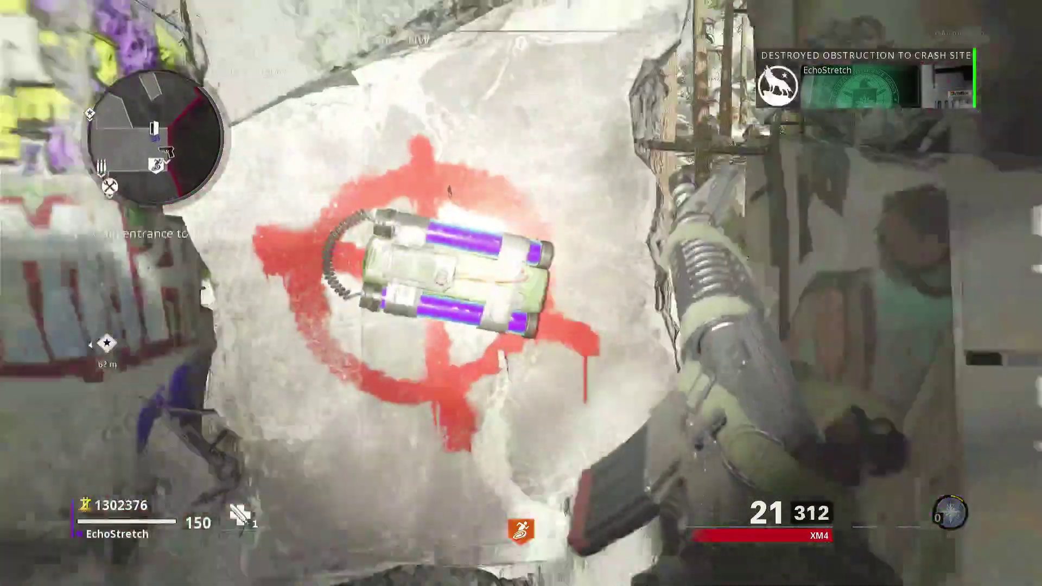
pyautogui.press('s')
pyautogui.press('w')
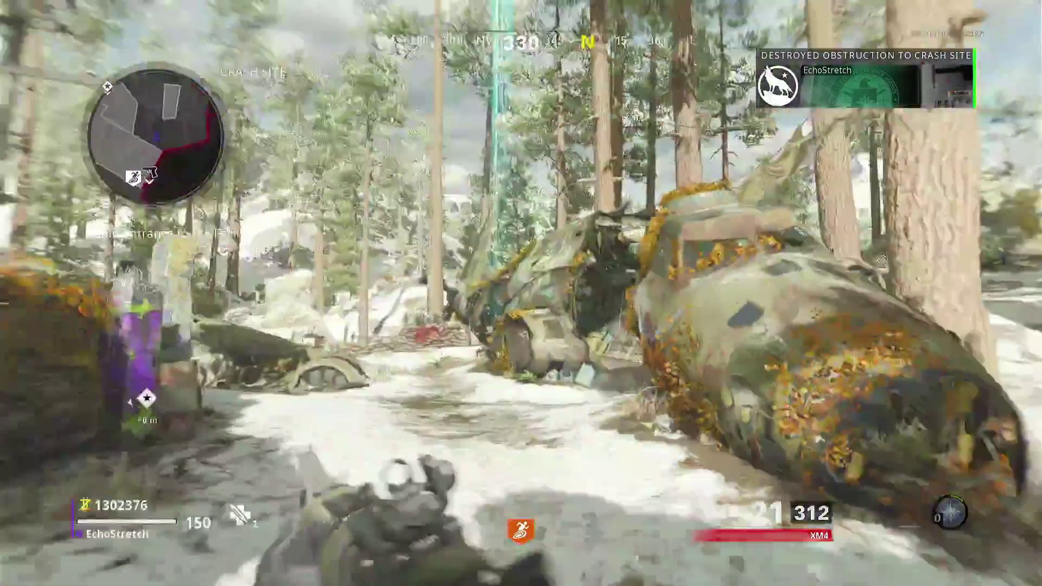
# - Pick up the Gallo SA12 shotgun and drink the Juggernog perk
pyautogui.press('w')
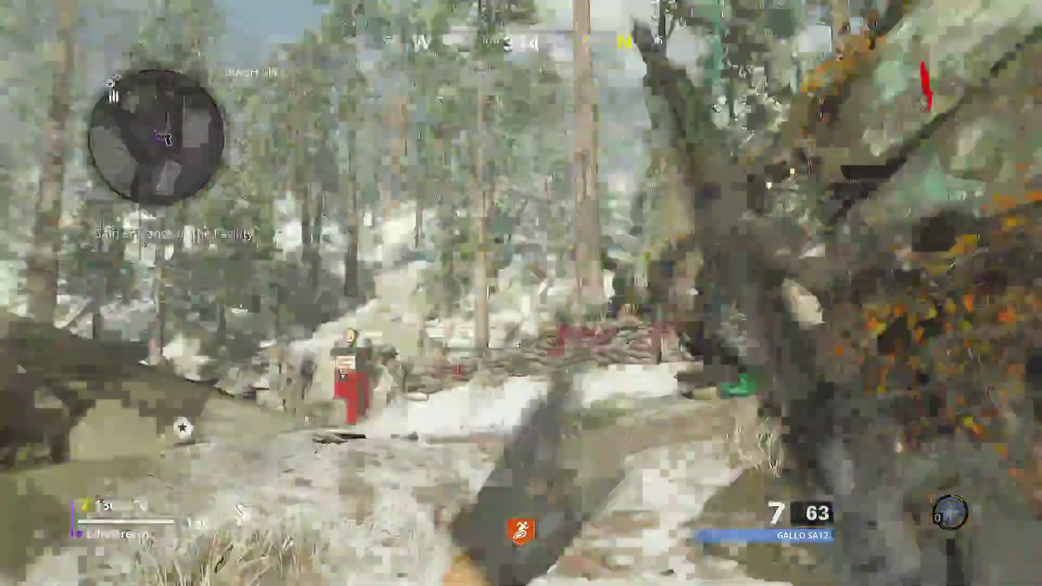
pyautogui.rightClick(521, 293)
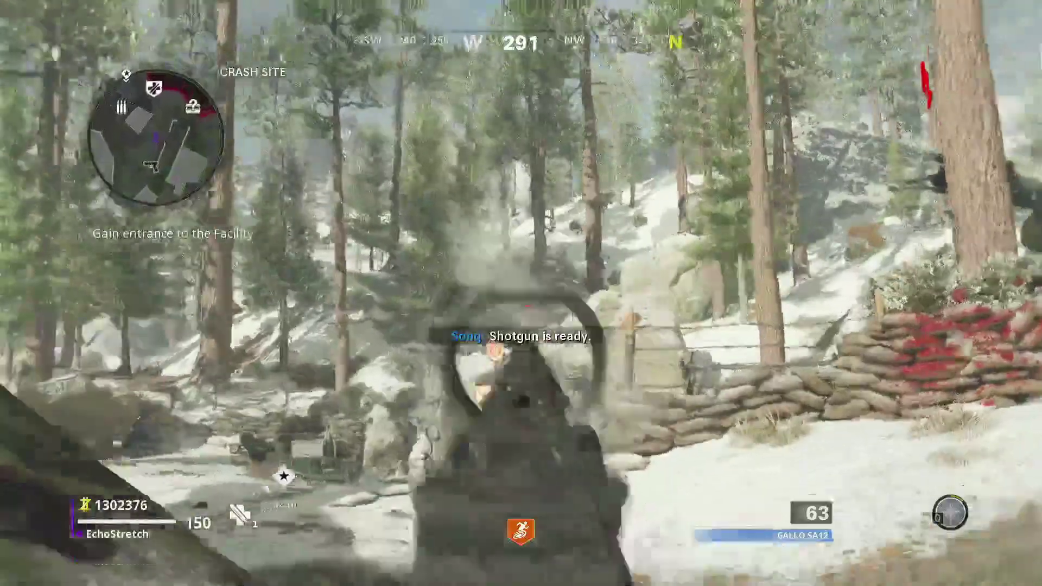
pyautogui.press('w')
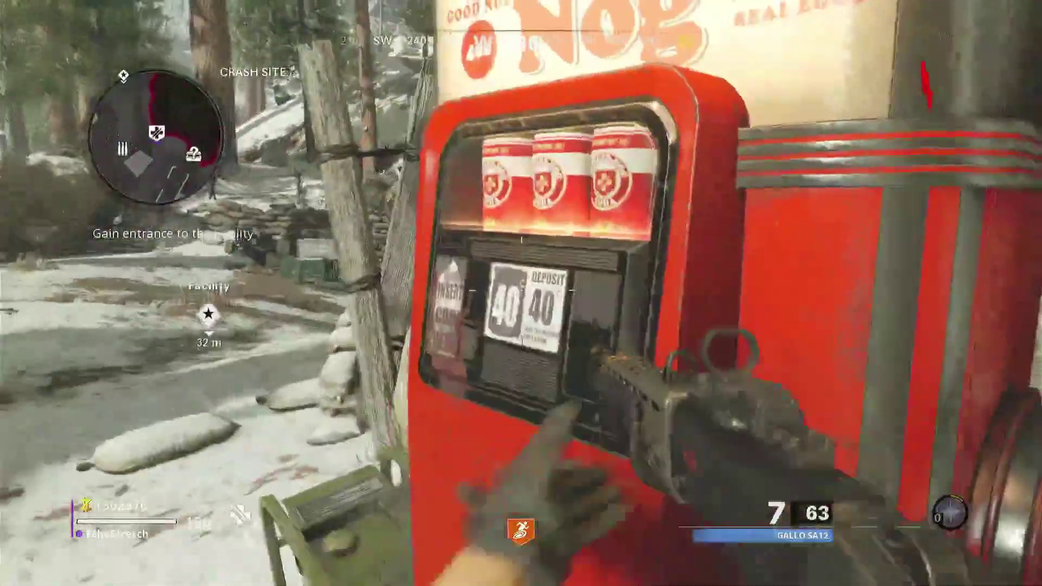
pyautogui.press('w')
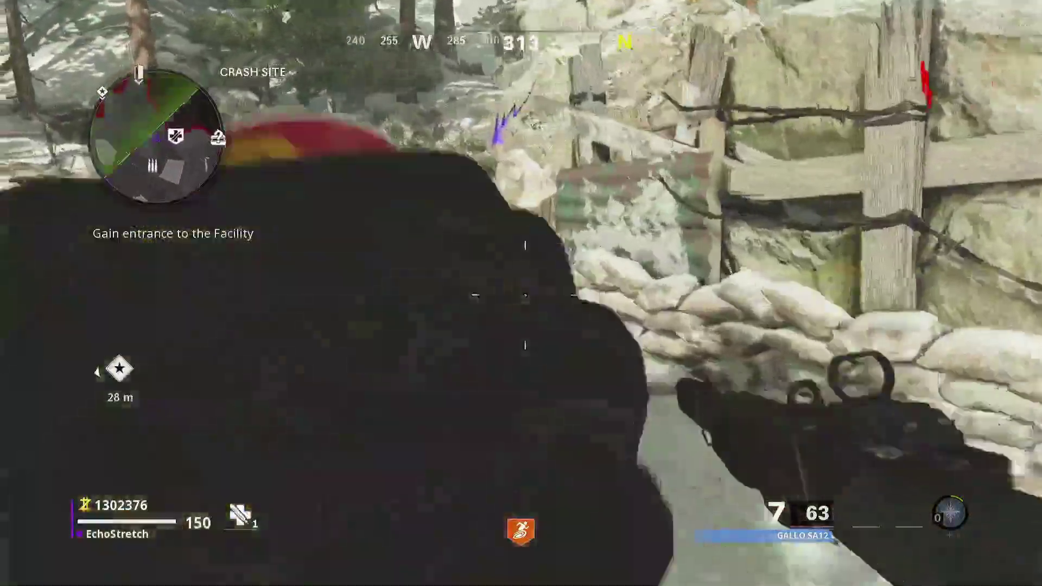
pyautogui.press('w')
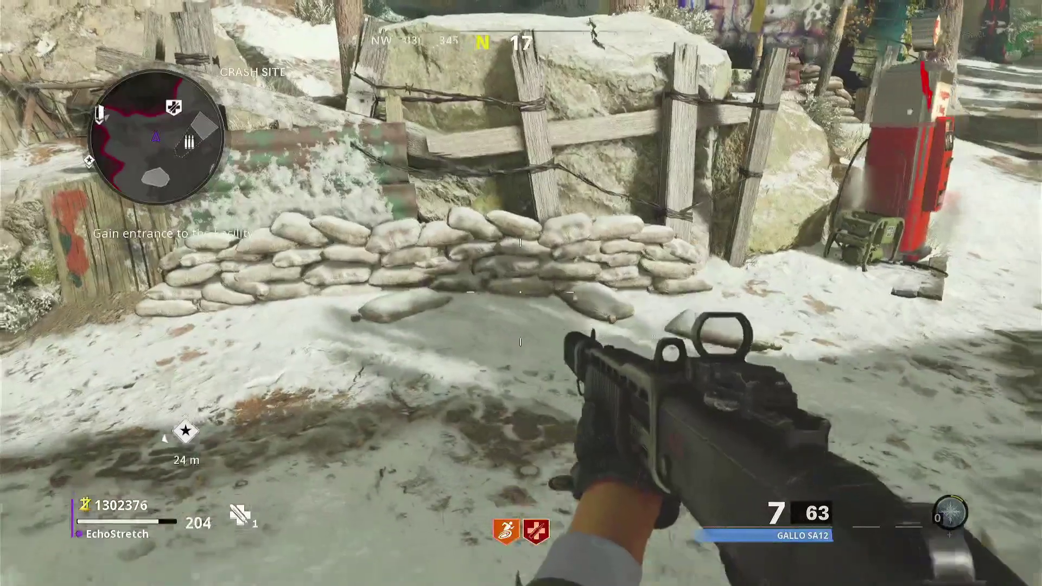
# - Roam the crash site past the red-symbol rock mound to the crate by the mystery box
pyautogui.press('w')
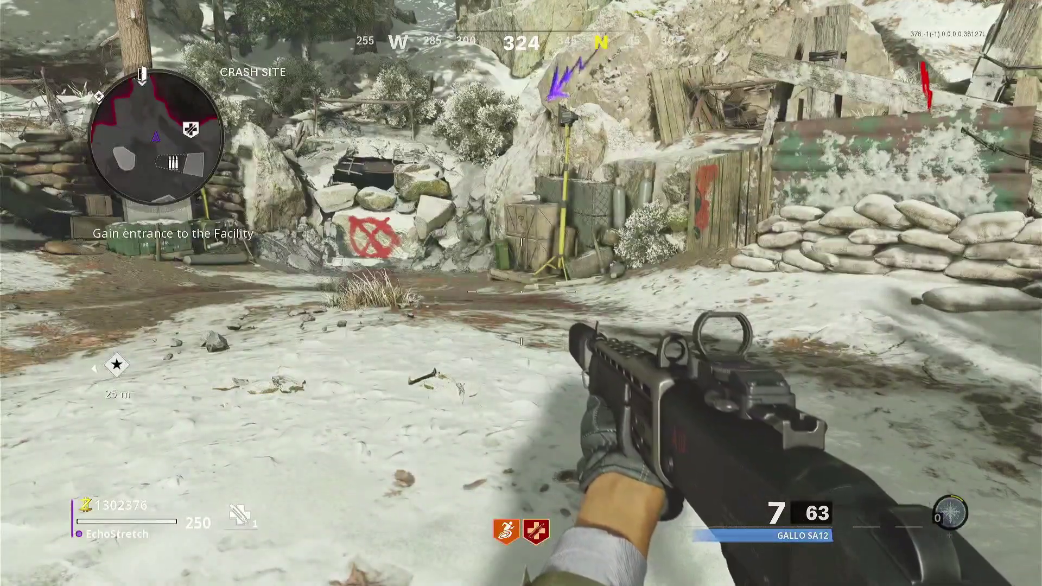
pyautogui.press('w')
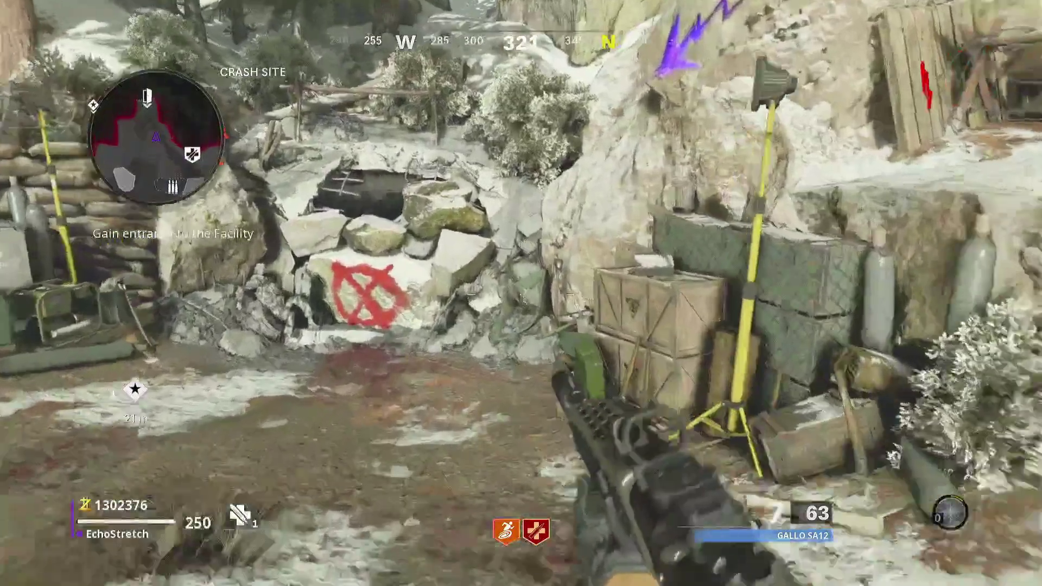
pyautogui.press('w')
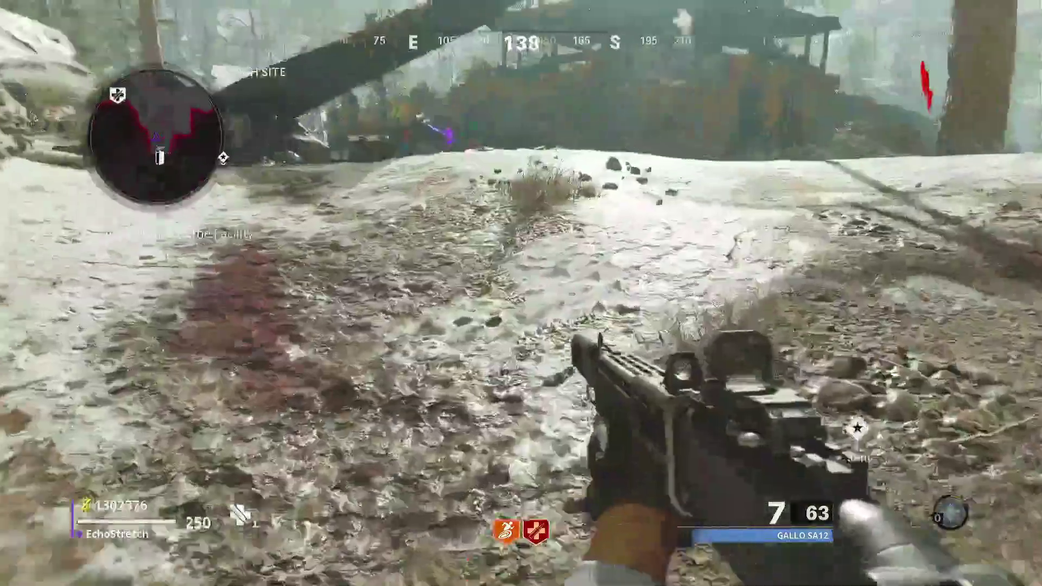
pyautogui.press('w')
pyautogui.press('w')
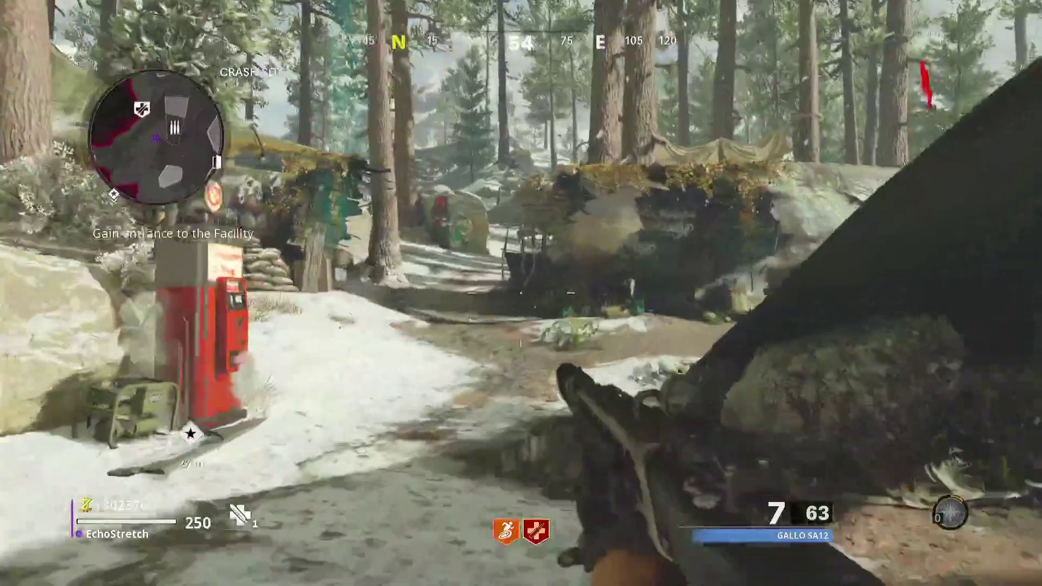
pyautogui.press('w')
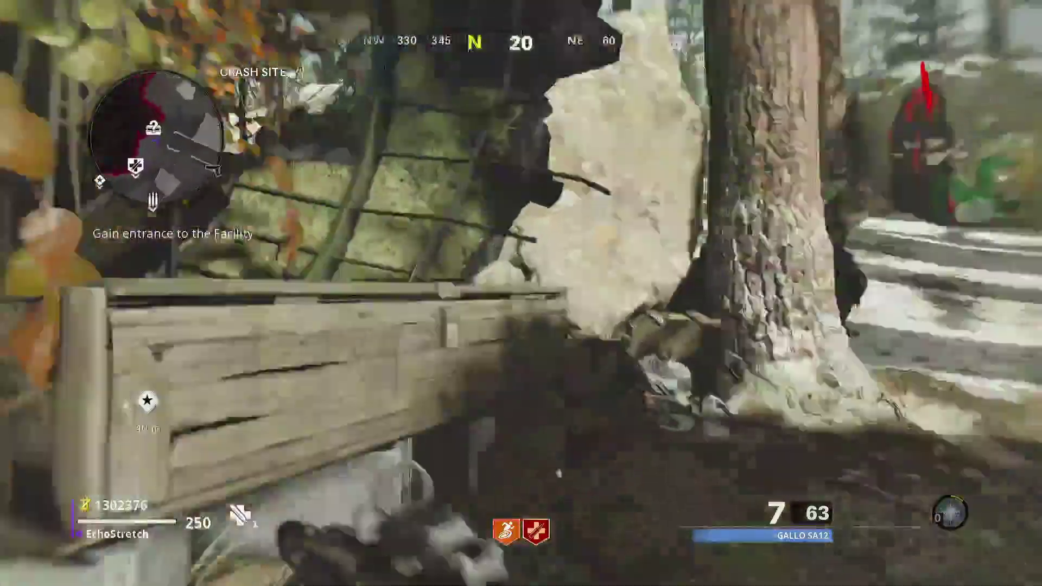
pyautogui.press('s')
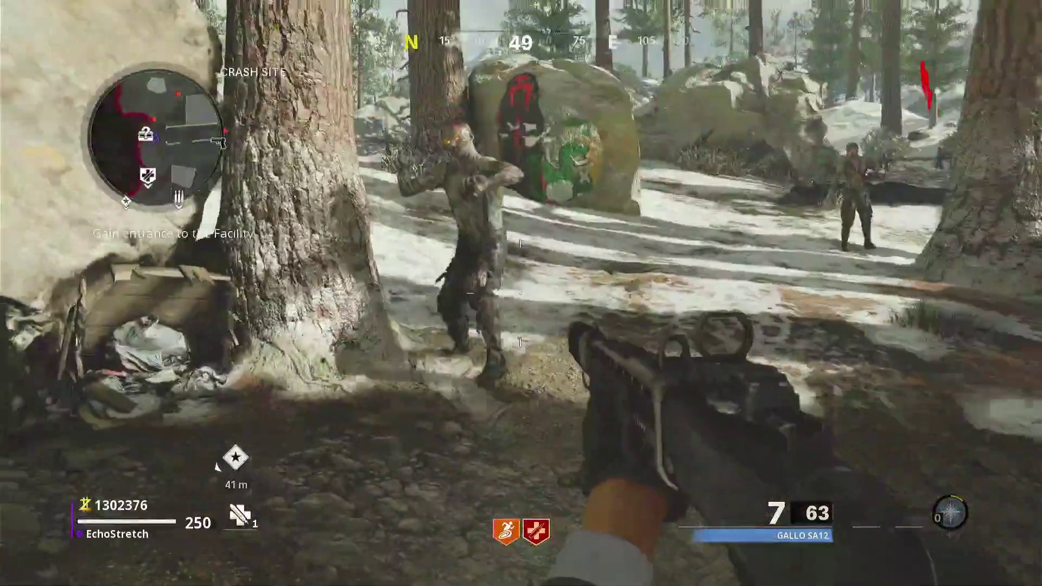